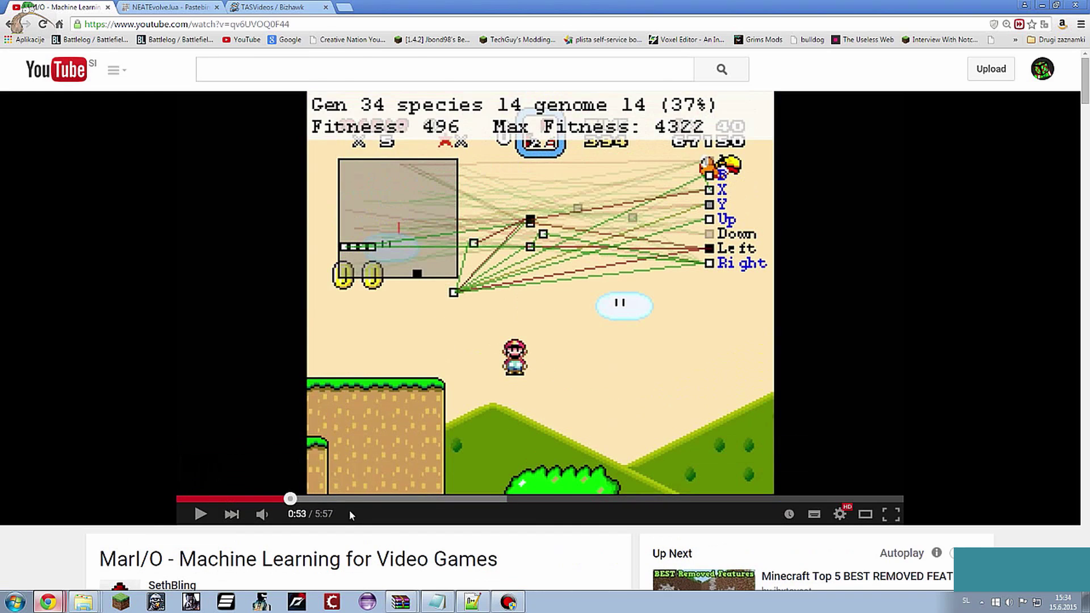
- Review the MarI/O video's description for the source code link and the BizHawk emulator link
drag(179, 559, 518, 563)
click(520, 564)
scroll(205, 182, down, 7)
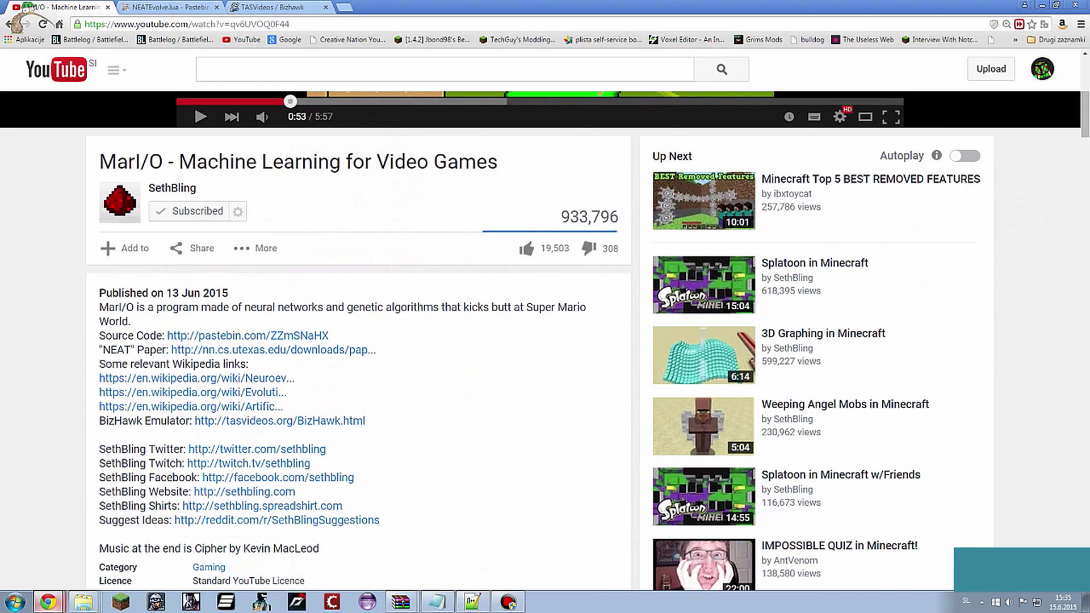
drag(120, 336, 401, 336)
click(402, 336)
drag(98, 421, 305, 421)
click(447, 428)
scroll(446, 425, up, 7)
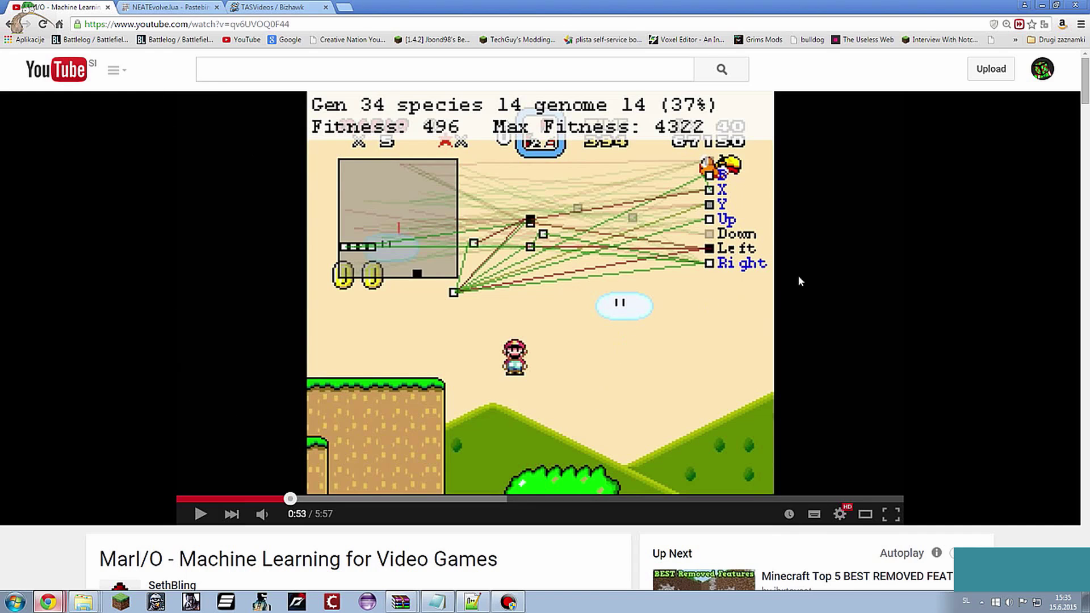
scroll(432, 340, down, 5)
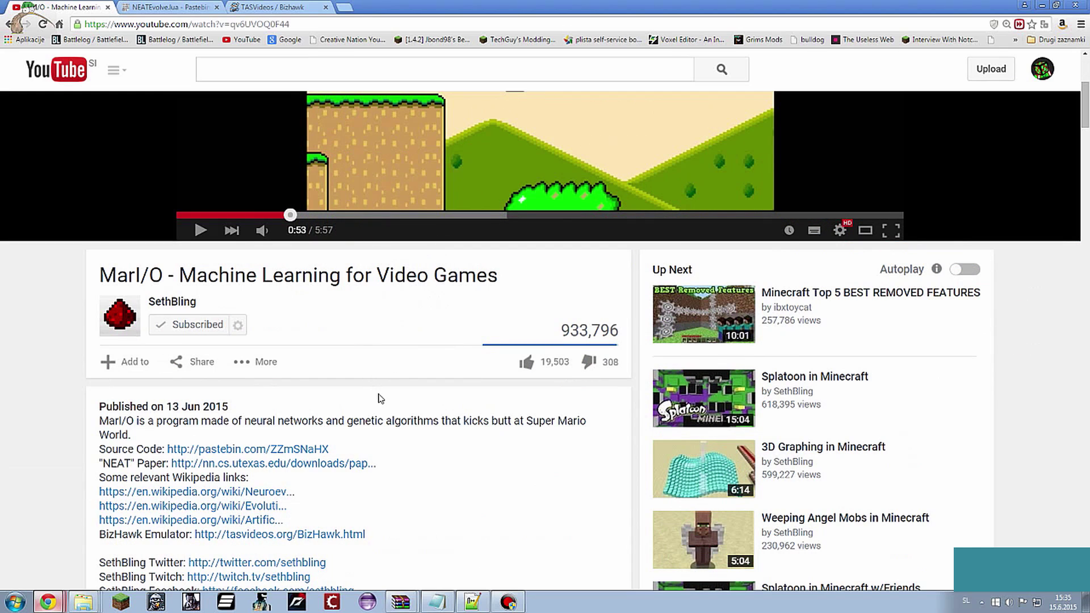
scroll(377, 396, up, 5)
- Look over the NEATEvolve.lua code on Pastebin and the TASVideos BizHawk page
click(164, 7)
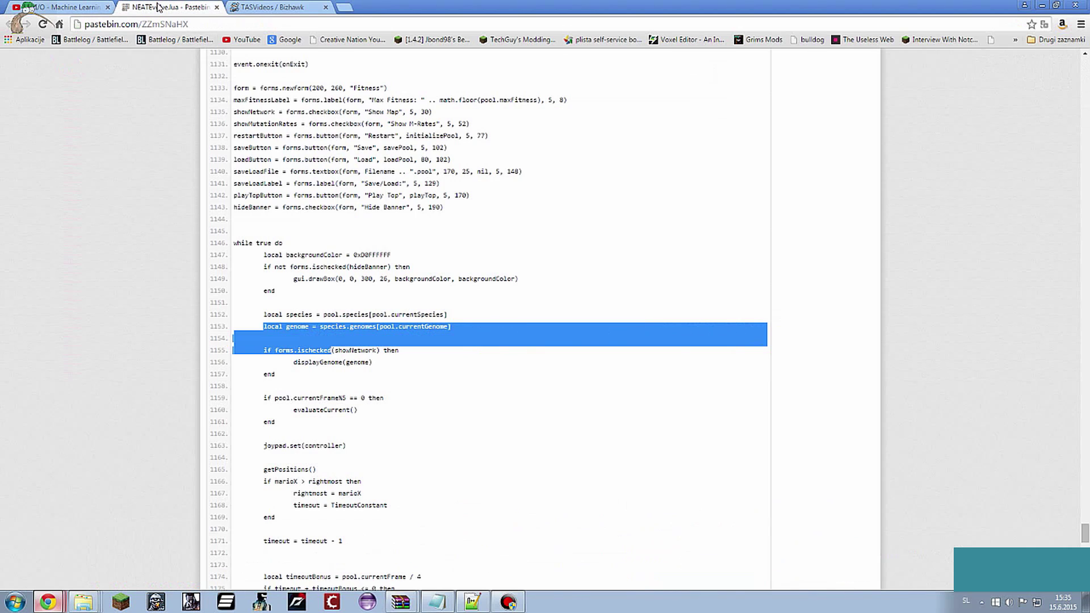
click(145, 378)
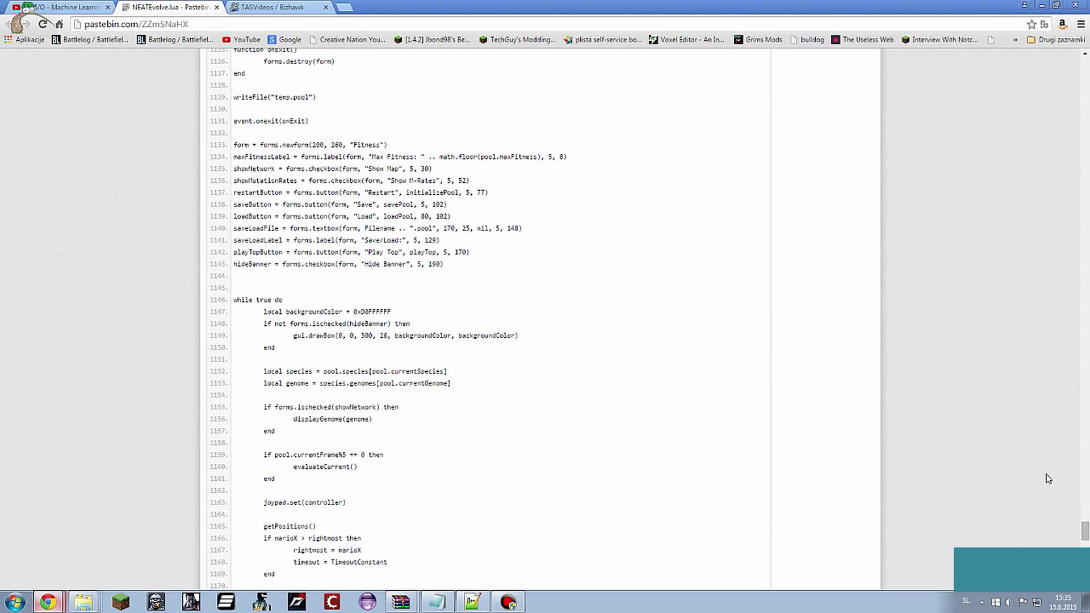
drag(1084, 534, 1084, 67)
click(285, 8)
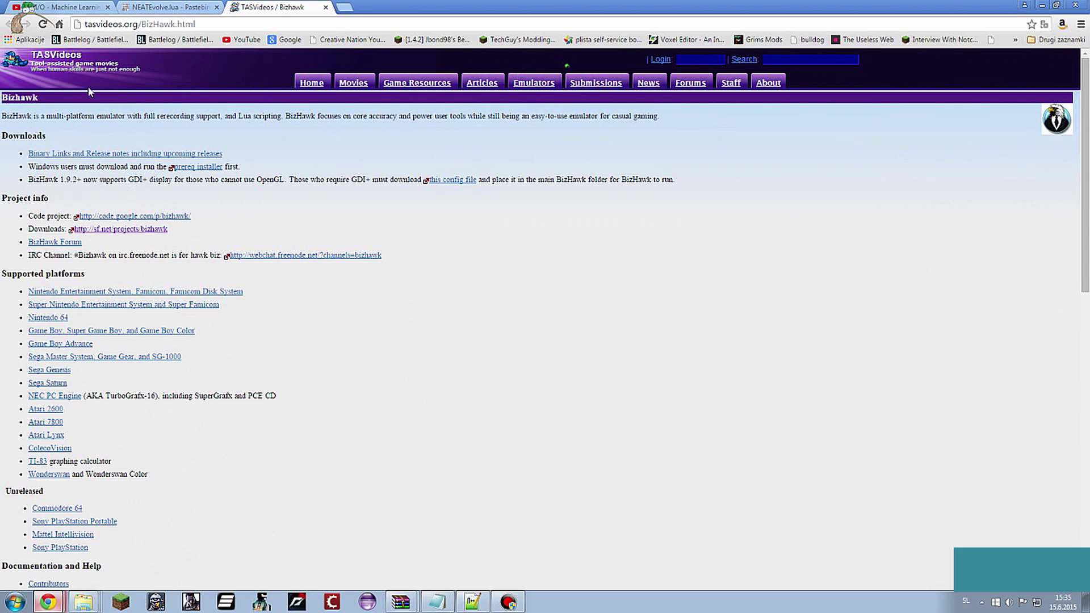
- Create a folder named trhjhtj on the Windows desktop and open it
click(1043, 5)
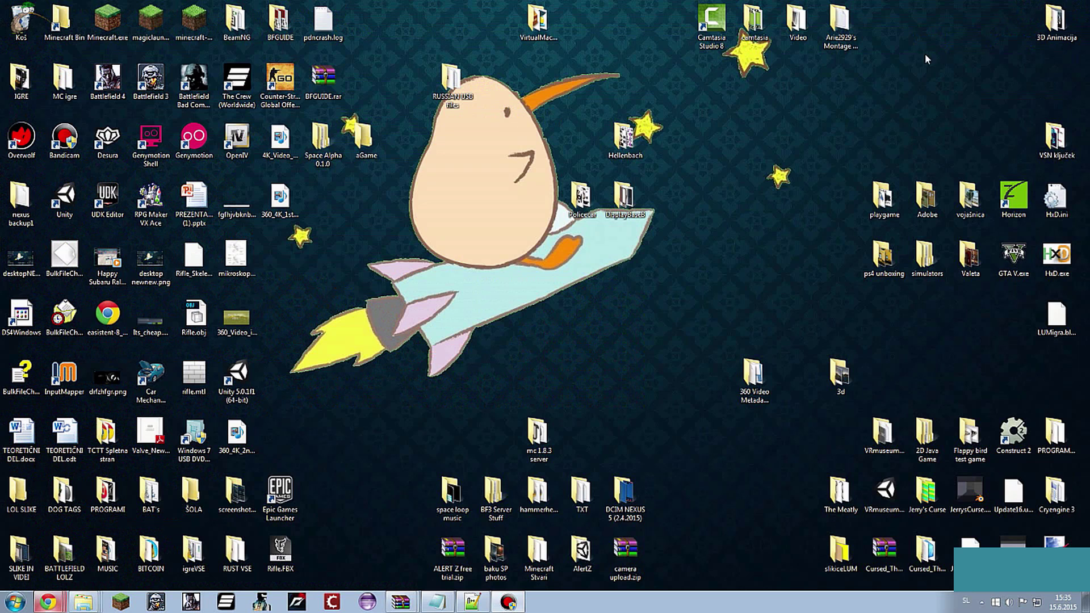
right_click(420, 267)
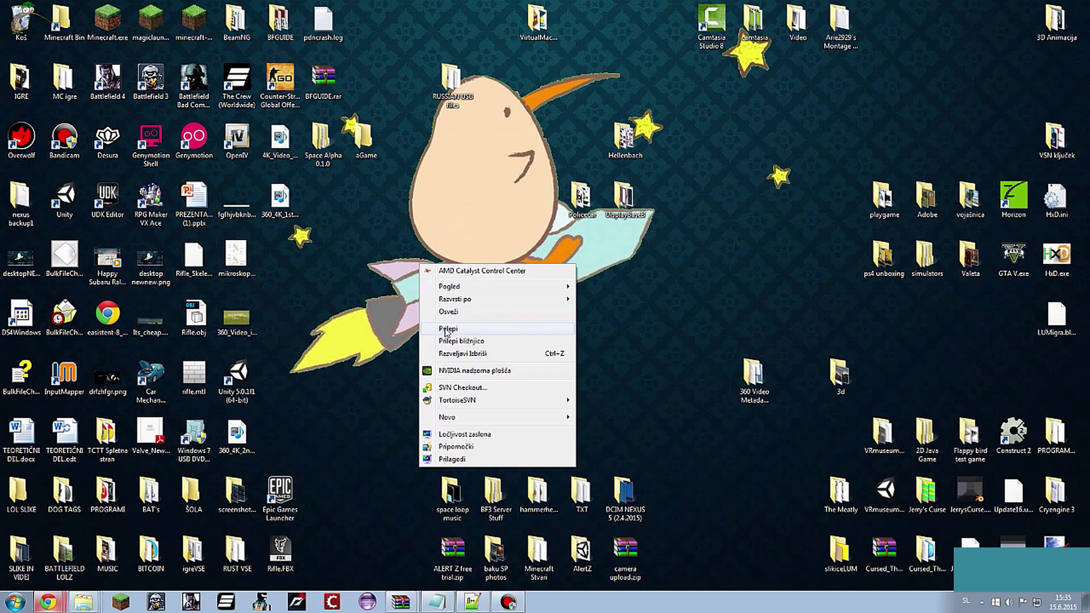
mouse_move(532, 419)
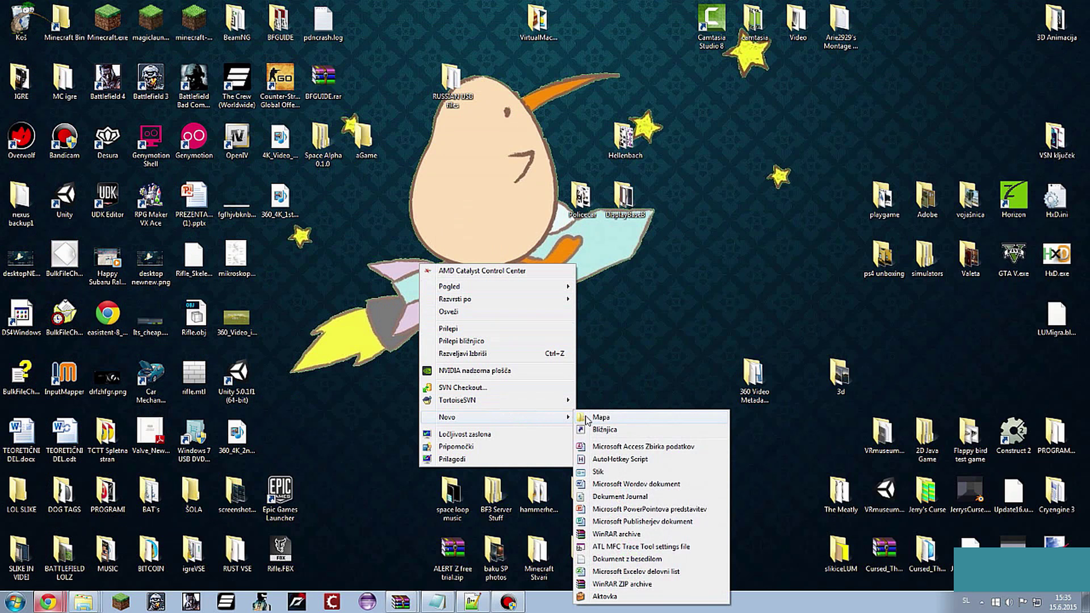
click(585, 420)
text(trhjhtr)
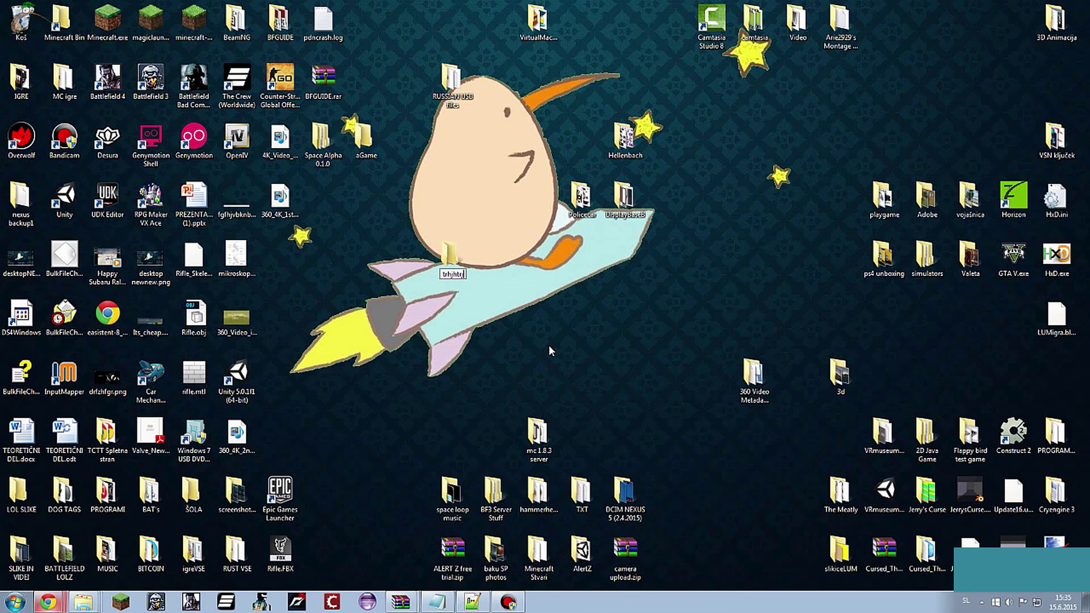
click(454, 265)
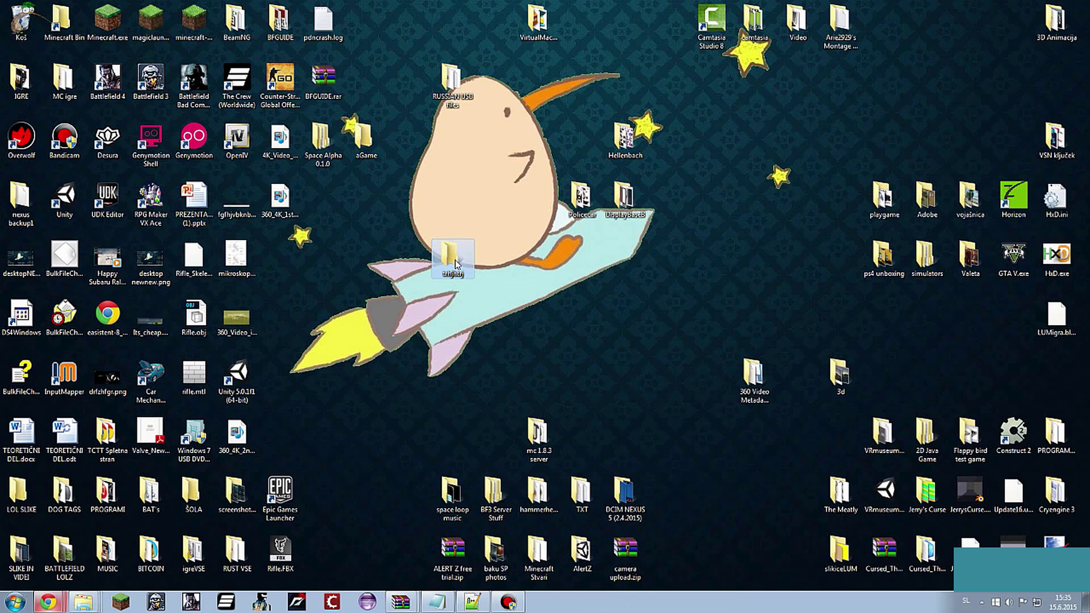
double_click(455, 265)
drag(457, 208, 433, 116)
drag(395, 214, 503, 271)
drag(537, 227, 484, 296)
drag(529, 235, 512, 292)
- Switch back to the TASVideos BizHawk page in Chrome and open its SourceForge downloads link
mouse_move(50, 600)
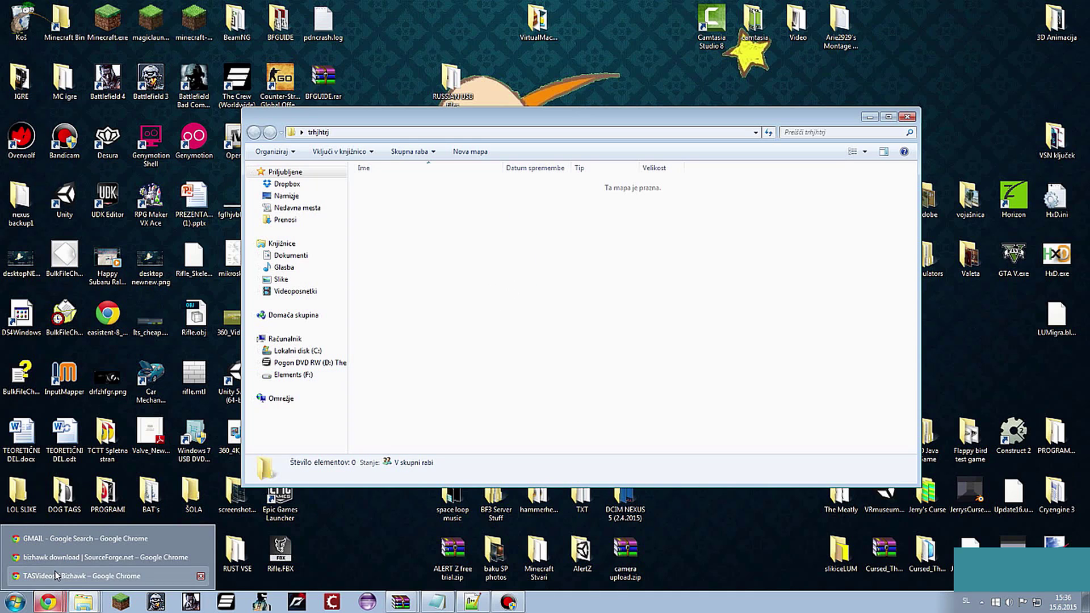
click(55, 576)
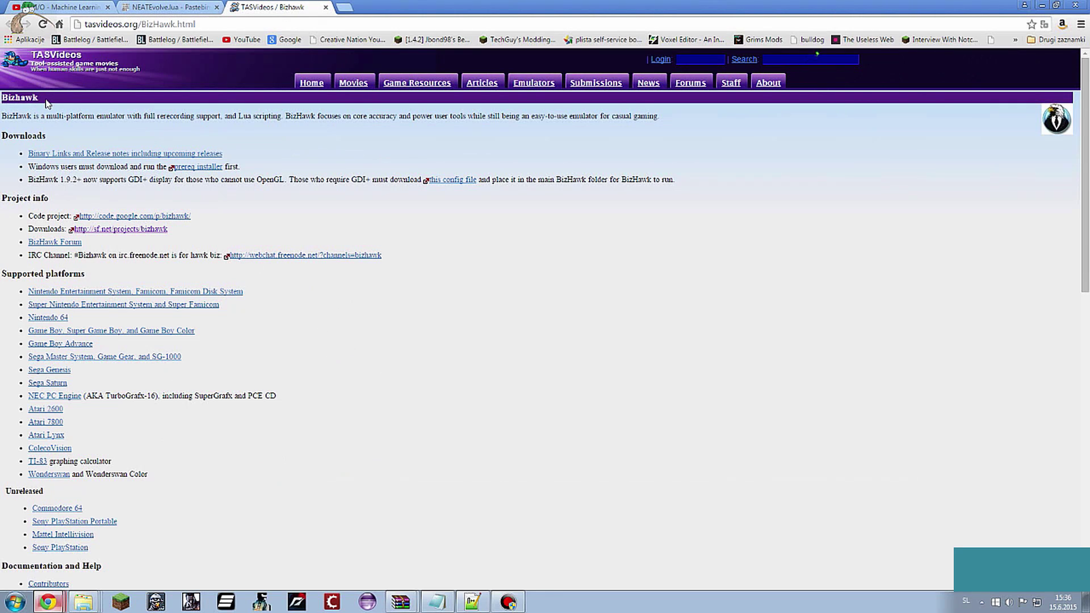
drag(48, 103, 19, 97)
click(25, 97)
triple_click(17, 197)
click(17, 198)
drag(29, 229, 58, 228)
click(58, 230)
click(111, 232)
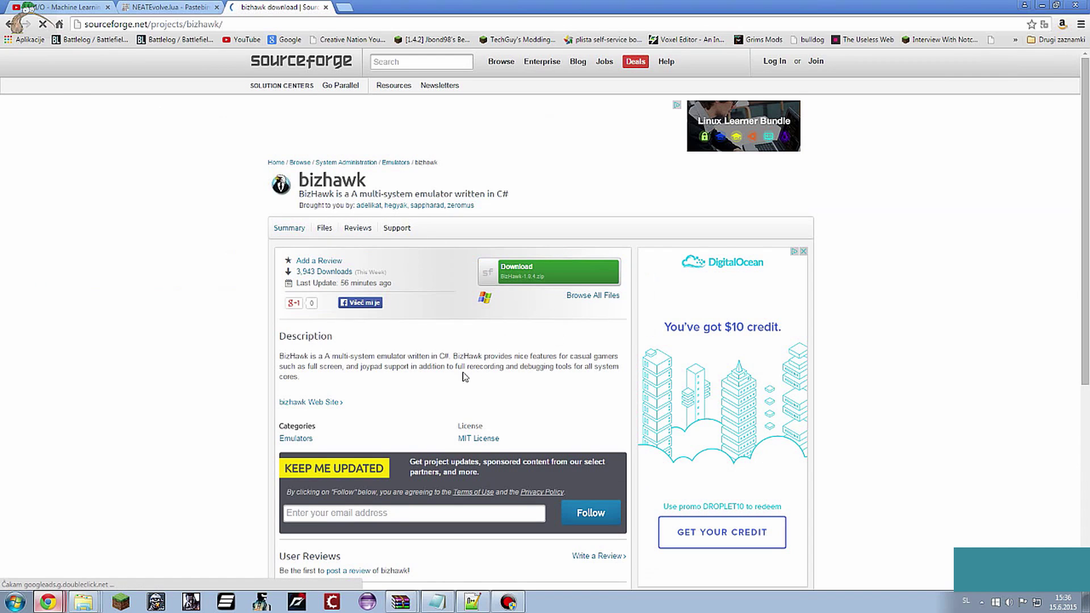
- Switch to BizHawk-1.9.4.zip in WinRAR and extract all its files and folders into the trhjhtj folder
mouse_move(400, 600)
click(401, 557)
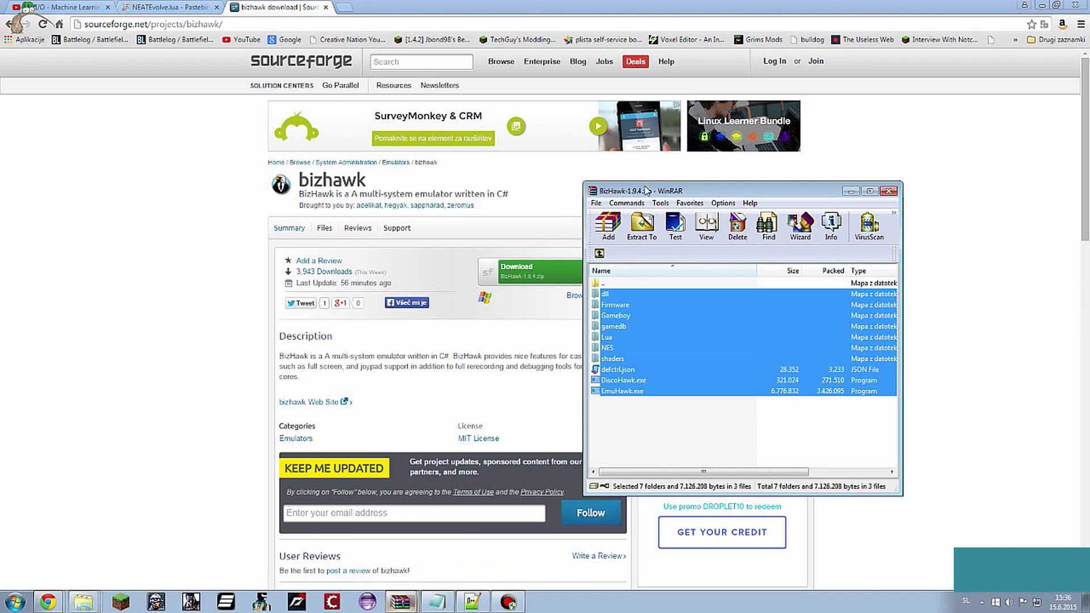
click(676, 411)
click(1040, 5)
click(1039, 6)
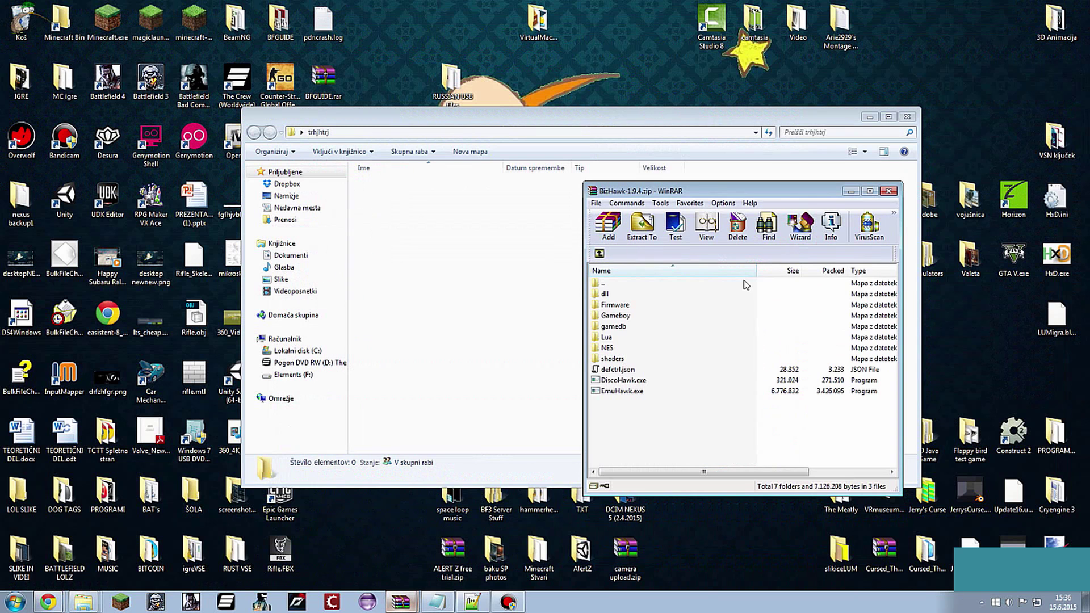
drag(675, 429, 517, 300)
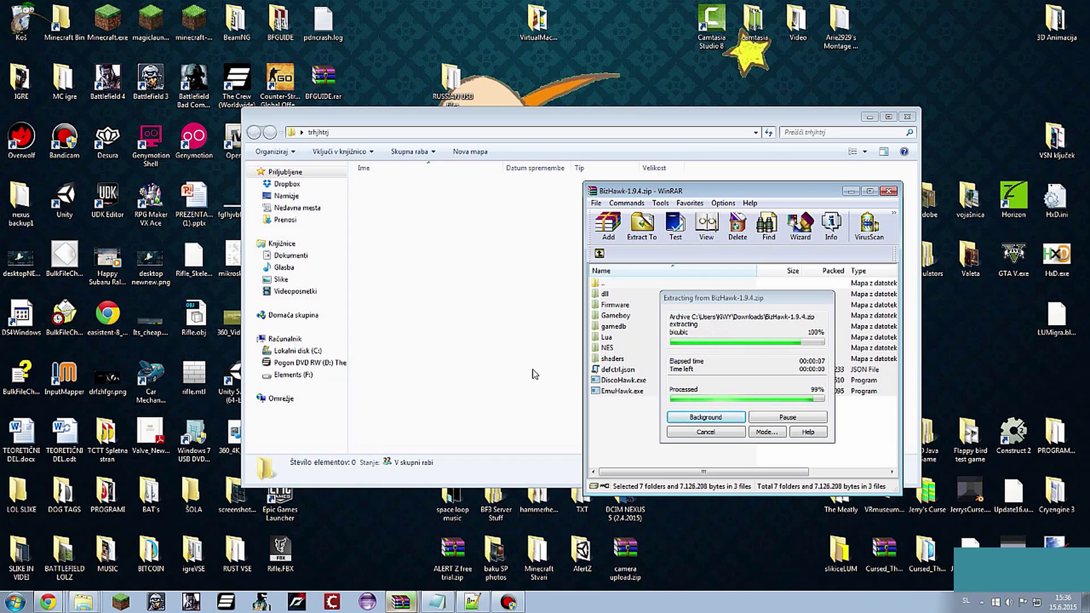
- Open the SNES subfolder of the extracted emulator's Lua folder
click(432, 348)
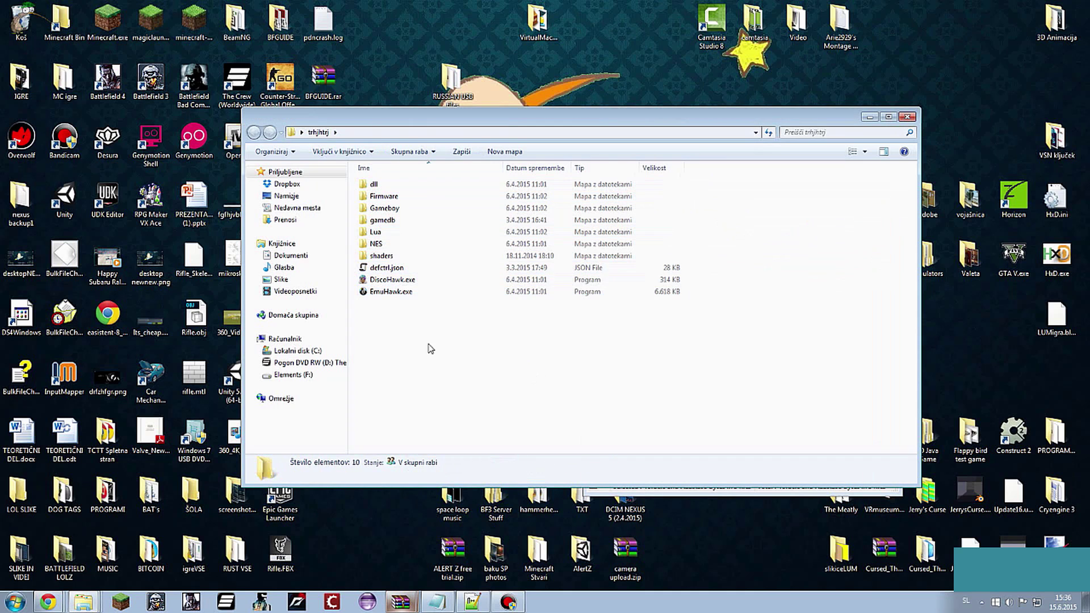
double_click(392, 237)
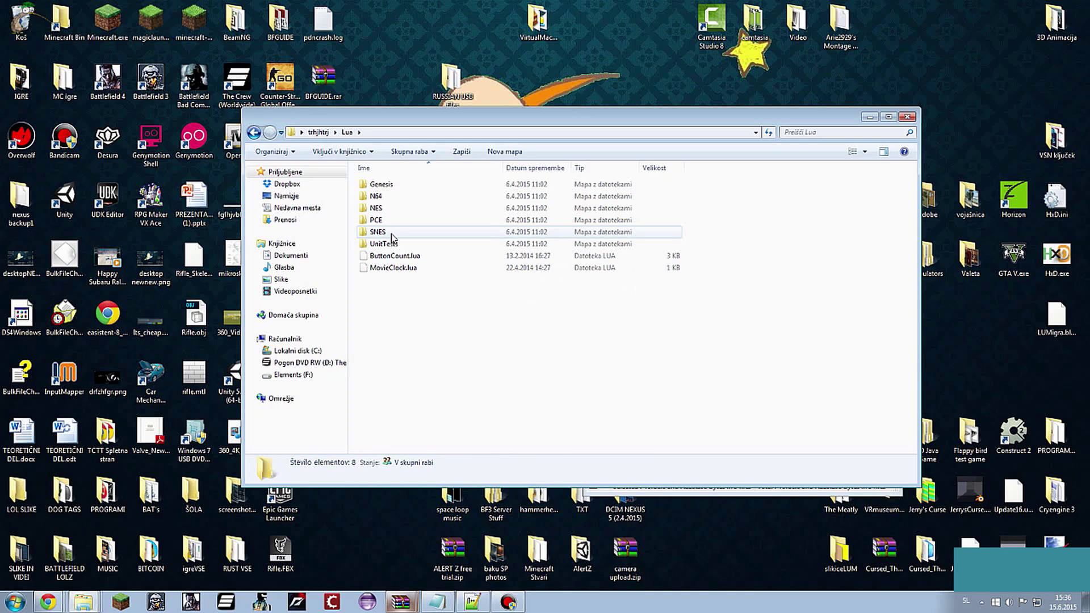
double_click(378, 232)
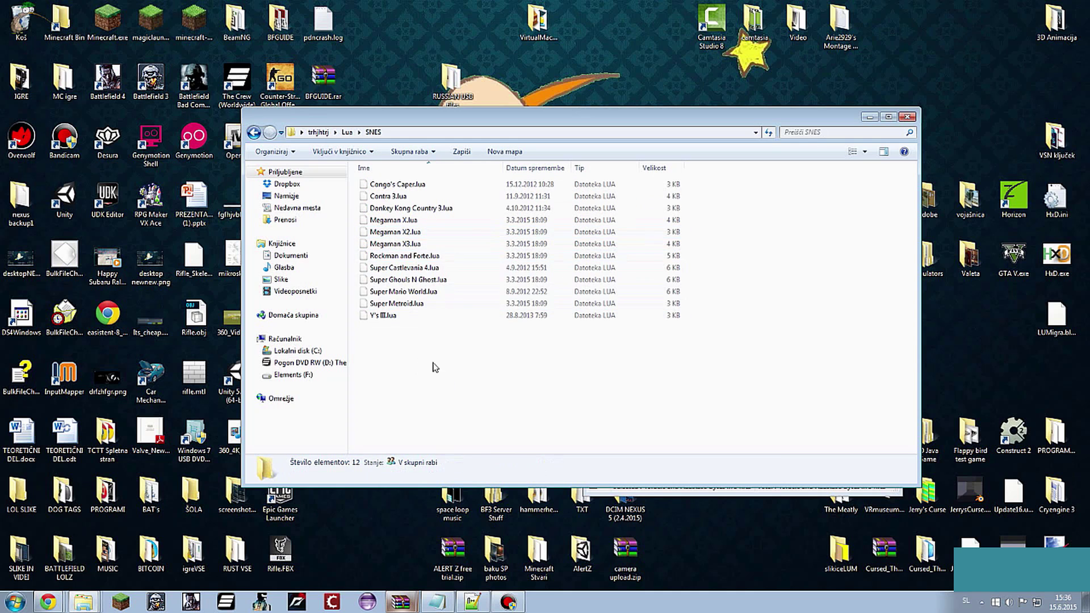
drag(435, 364, 480, 352)
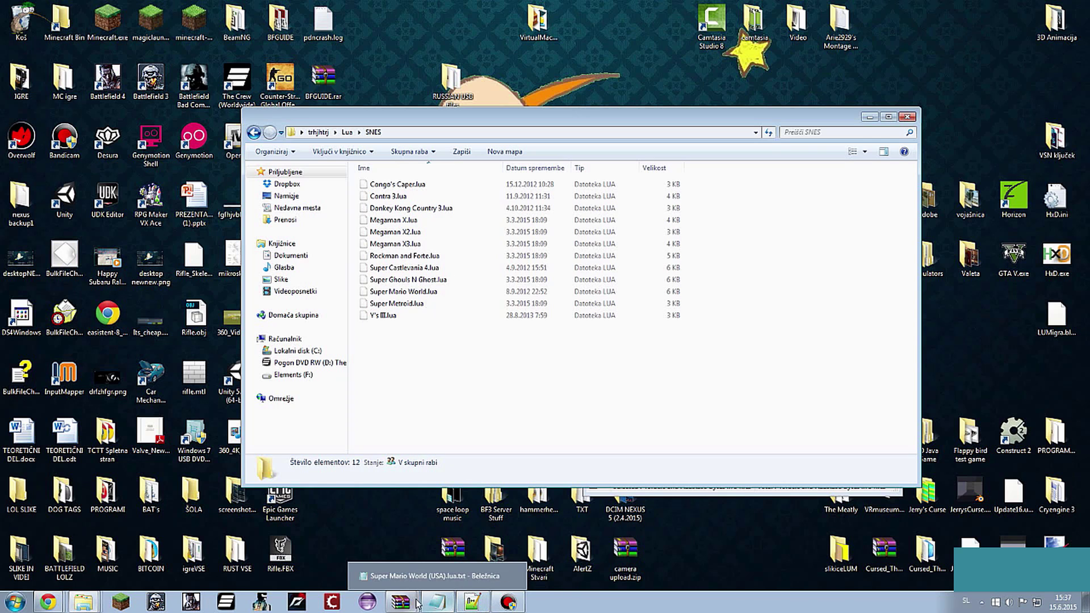
- Switch to the Super Mario World (USA).lua.txt script in Notepad
mouse_move(447, 606)
click(358, 521)
click(438, 602)
drag(555, 244, 589, 207)
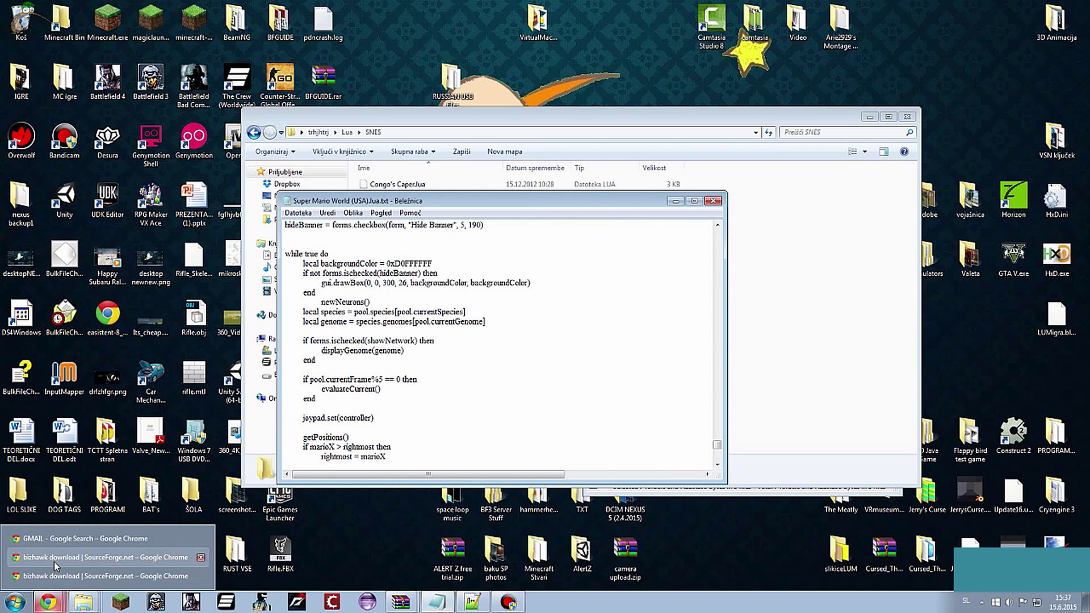
- Examine the beginning of the NEATEvolve.lua code on the Pastebin page in Chrome
click(54, 585)
key(ctrl+shift+Tab)
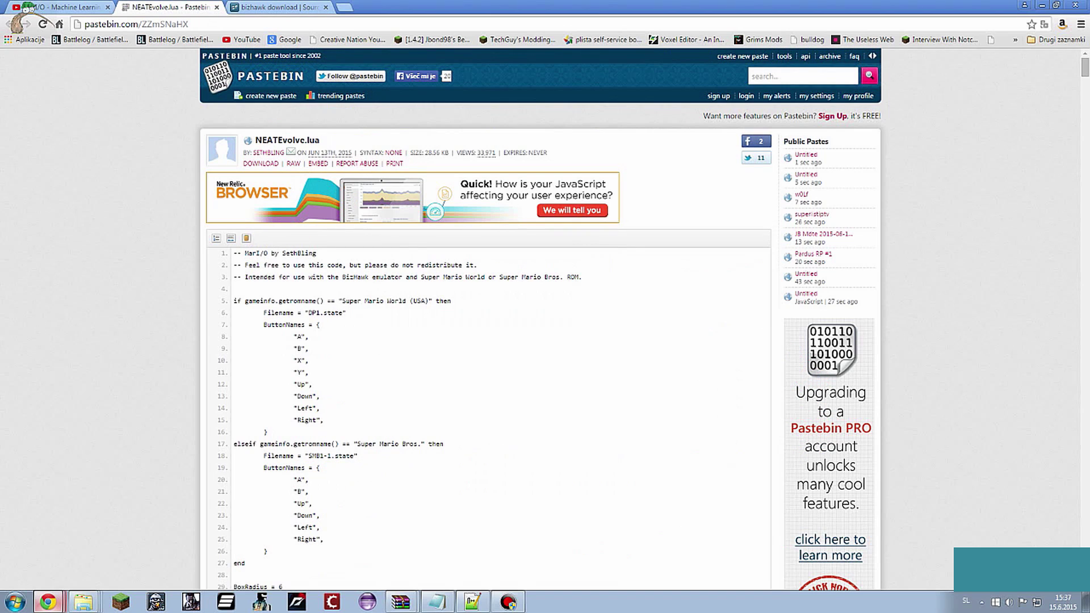
drag(239, 262, 356, 353)
click(316, 370)
scroll(316, 370, down, 14)
drag(1084, 95, 1084, 62)
click(1042, 6)
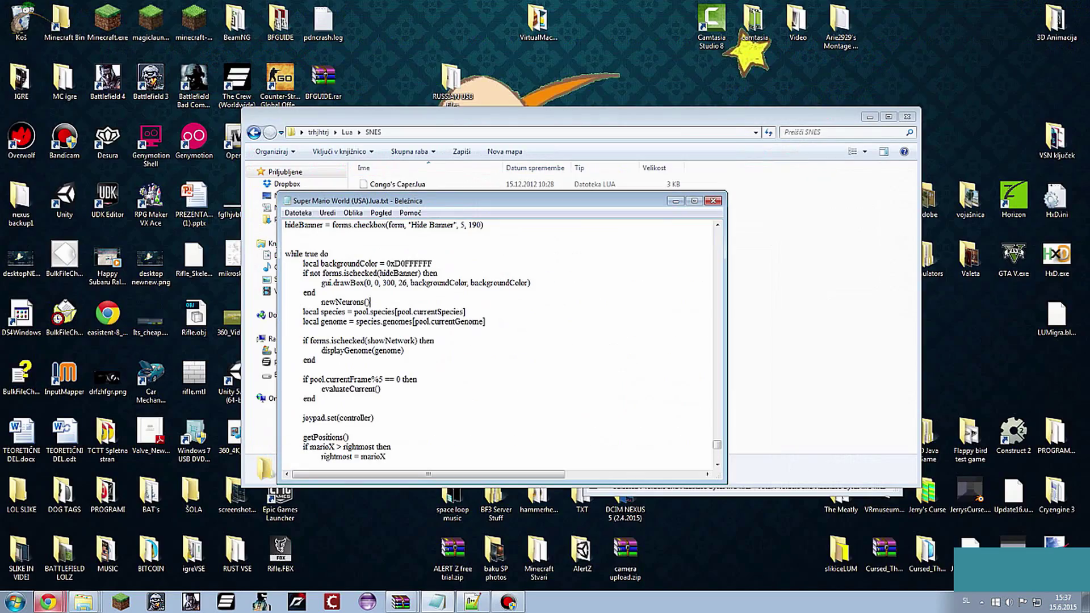
- Start saving the Super Mario World (USA) script in Notepad as a new file, with the desktop as location
drag(717, 445, 731, 229)
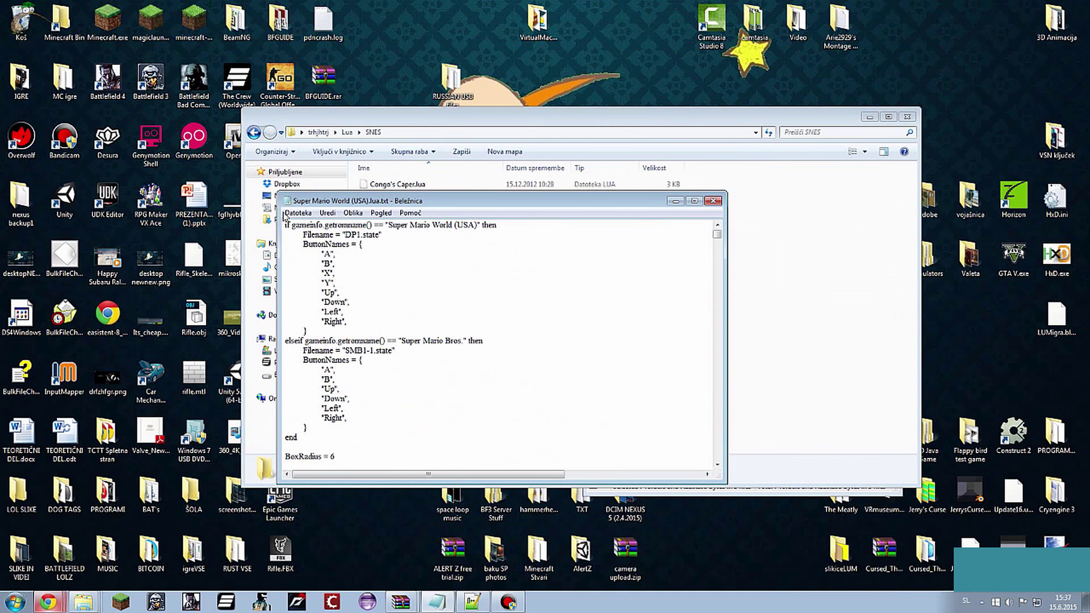
drag(307, 203, 365, 194)
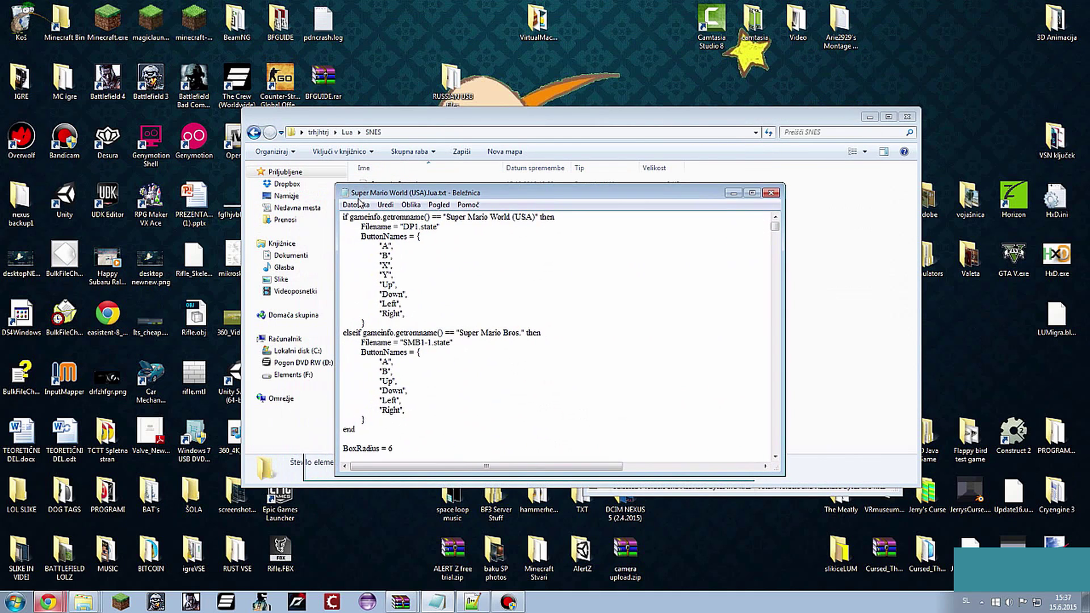
click(356, 205)
click(391, 257)
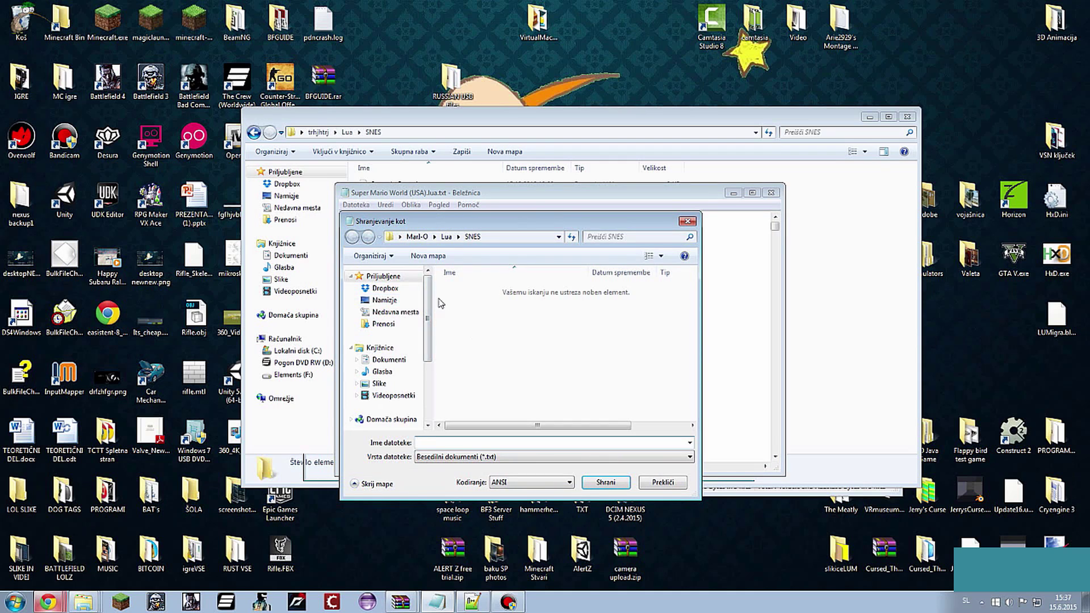
click(390, 301)
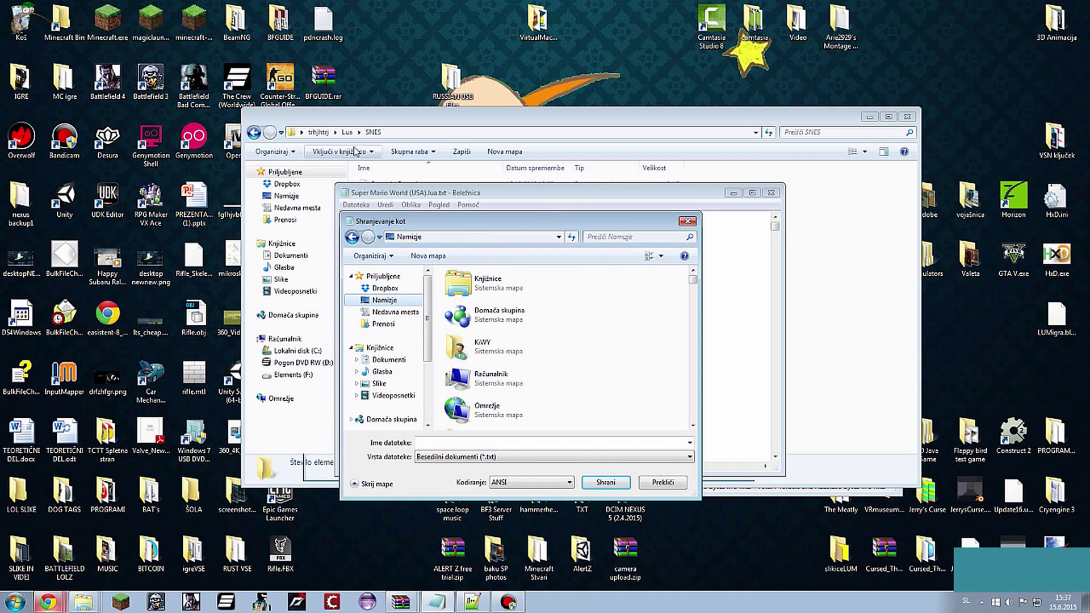
- Try to reach the trhjhtj folder by entering its name as the file name
click(505, 352)
scroll(506, 355, down, 5)
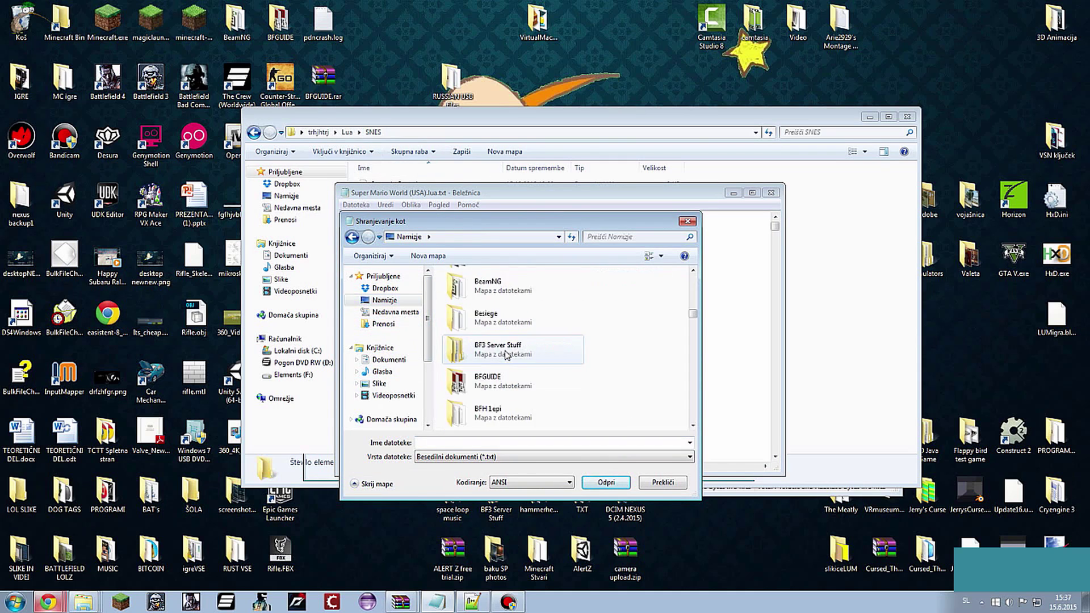
scroll(507, 355, down, 10)
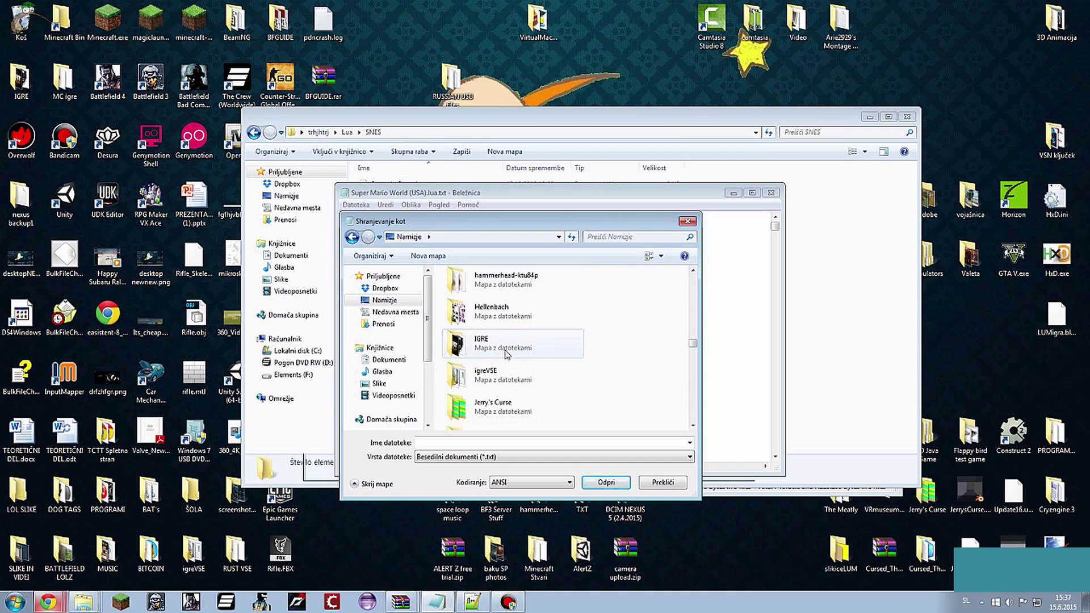
scroll(506, 354, down, 5)
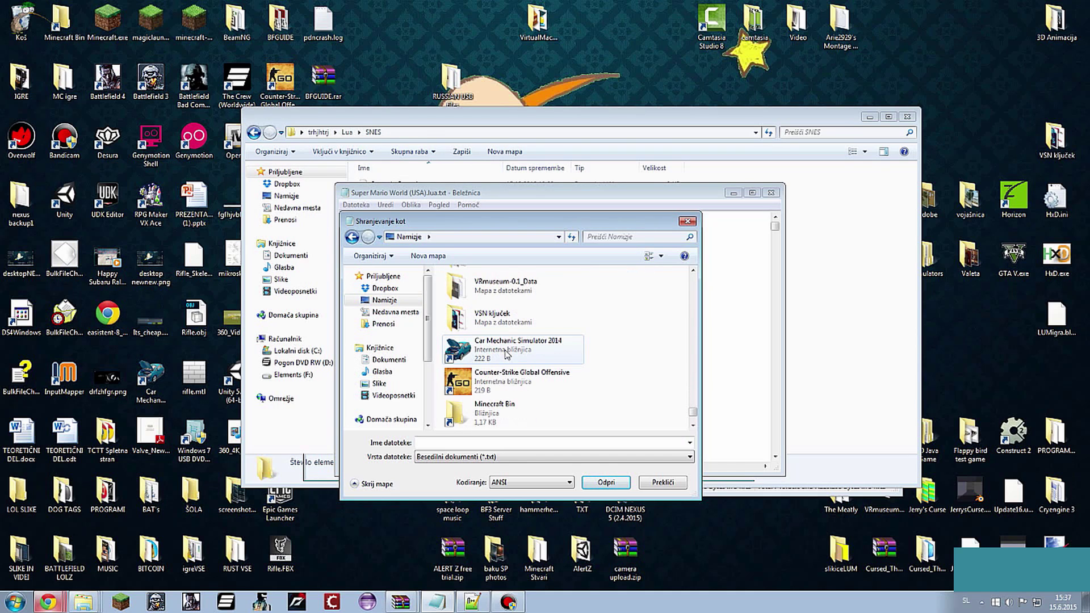
click(417, 442)
text(t)
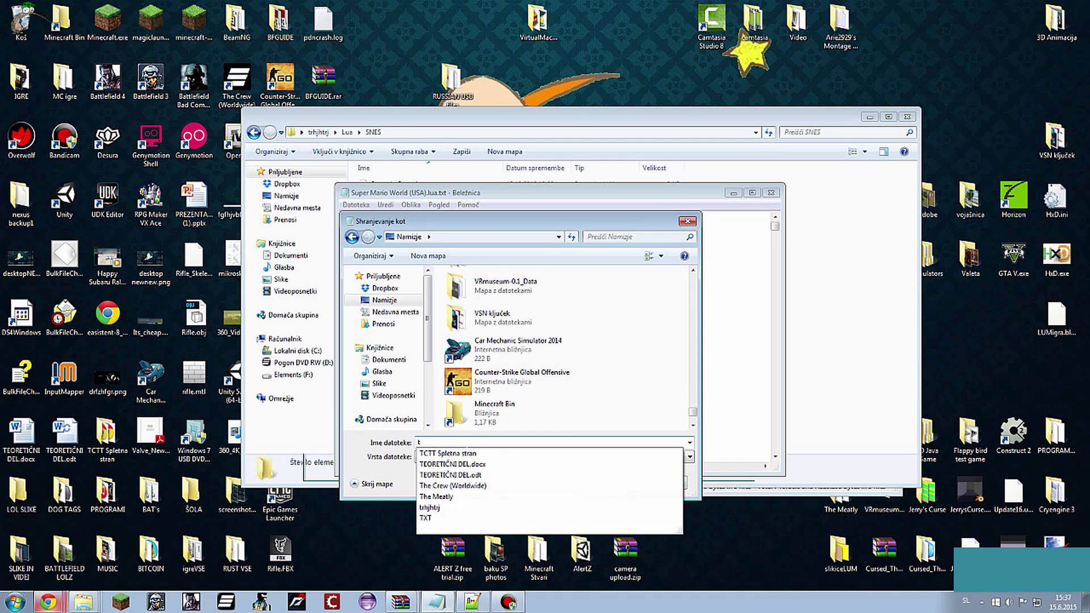
key(Escape)
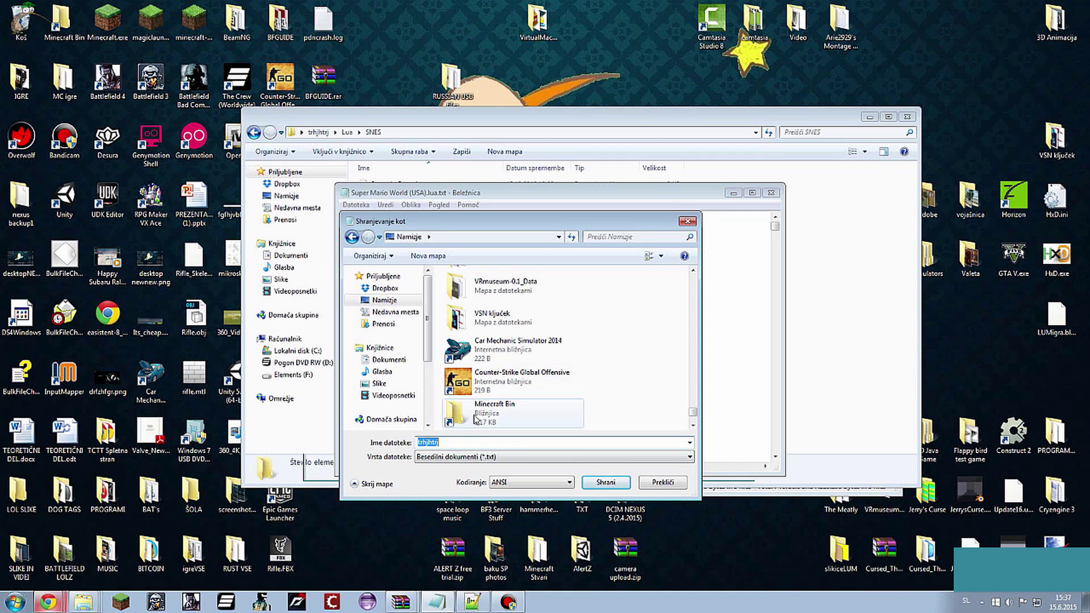
- Set the save location to the SNES folder within Lua in the desktop's trhjhtj folder
click(517, 379)
scroll(516, 379, down, 1)
scroll(516, 380, up, 3)
scroll(516, 380, up, 3)
double_click(492, 405)
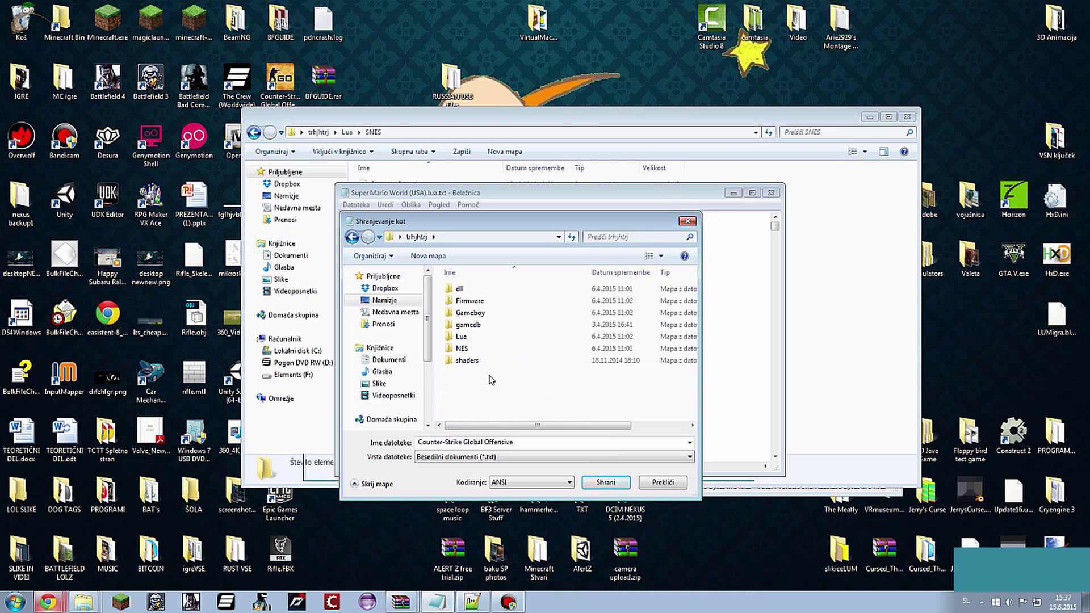
double_click(486, 337)
double_click(477, 336)
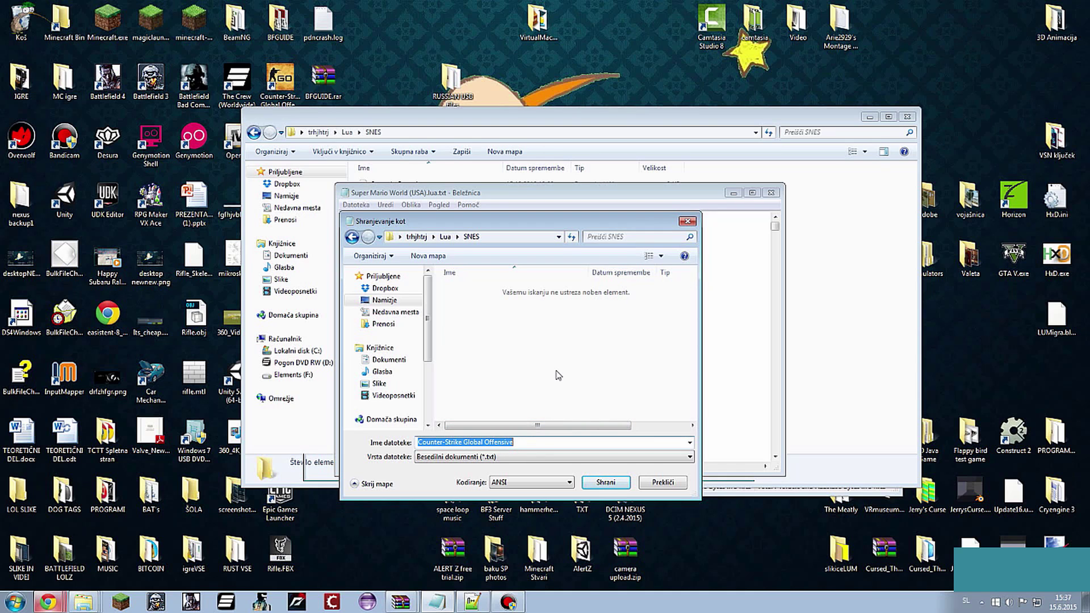
- Save the script as neatevolve.lua, with the file type set to all files (*.*)
text(neatevolve.lua)
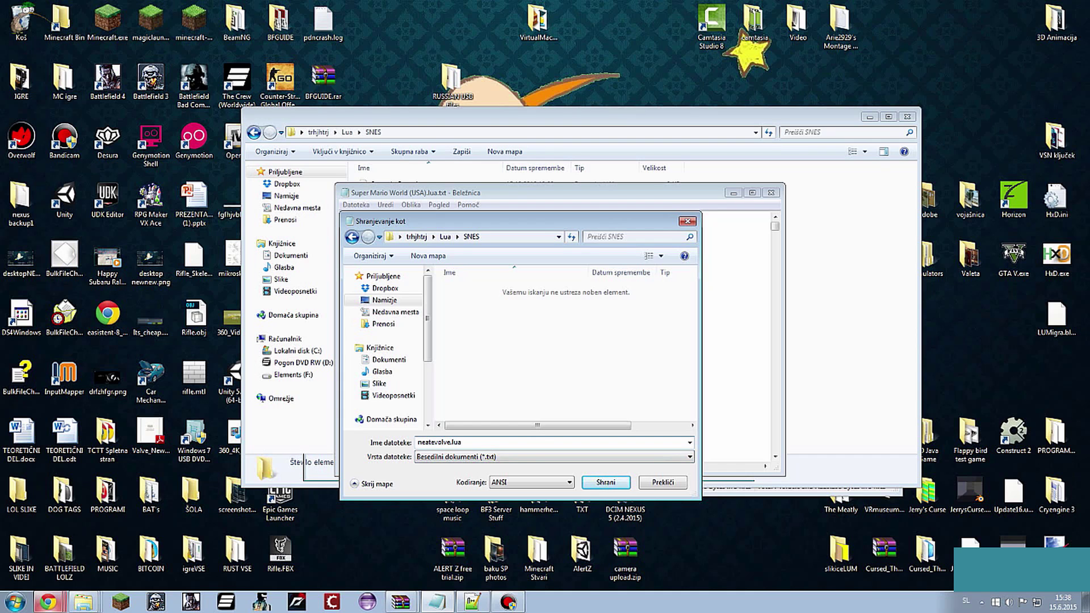
click(453, 458)
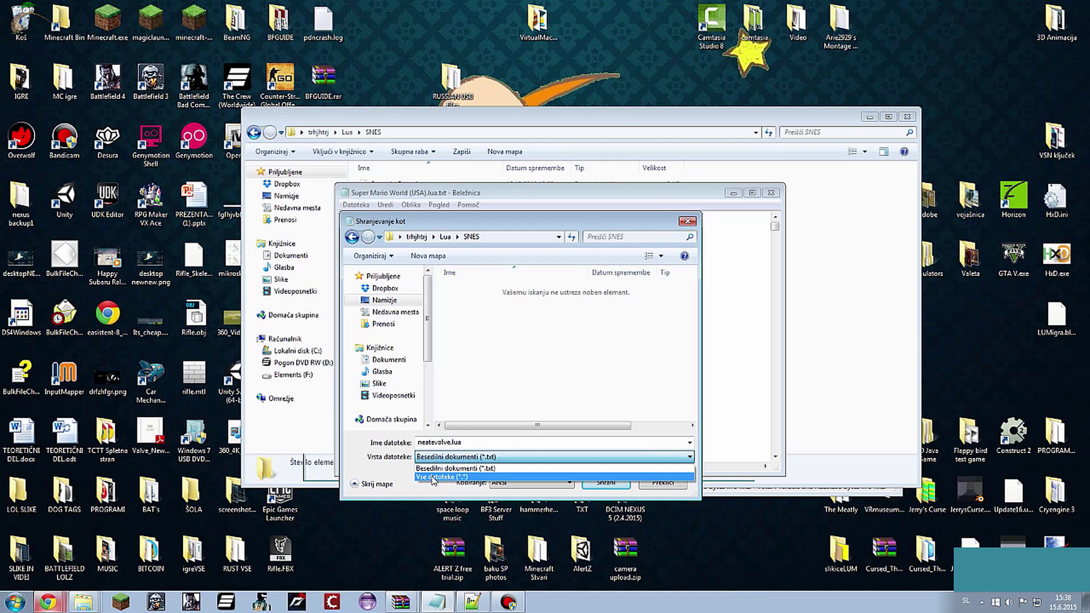
click(443, 476)
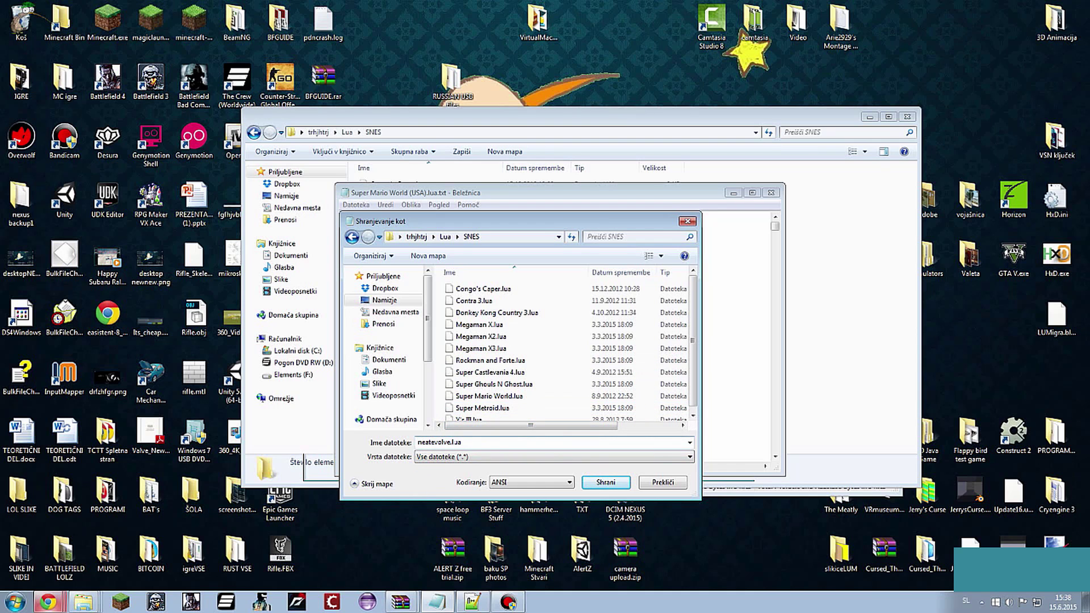
click(604, 482)
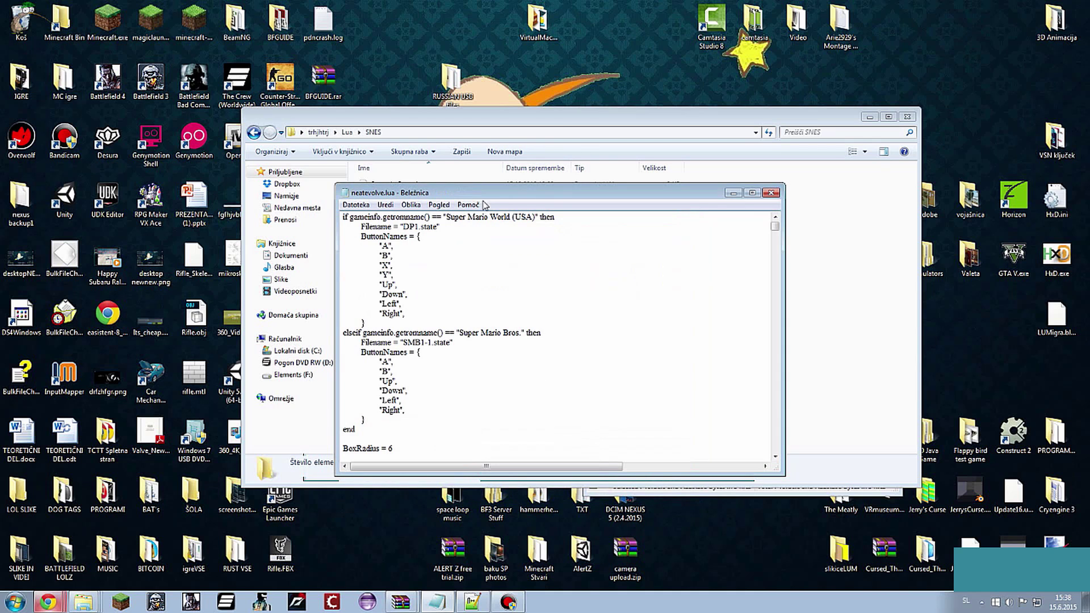
- Check for neatevolve.lua in the Lua SNES folder and close the Notepad window
drag(466, 193, 711, 211)
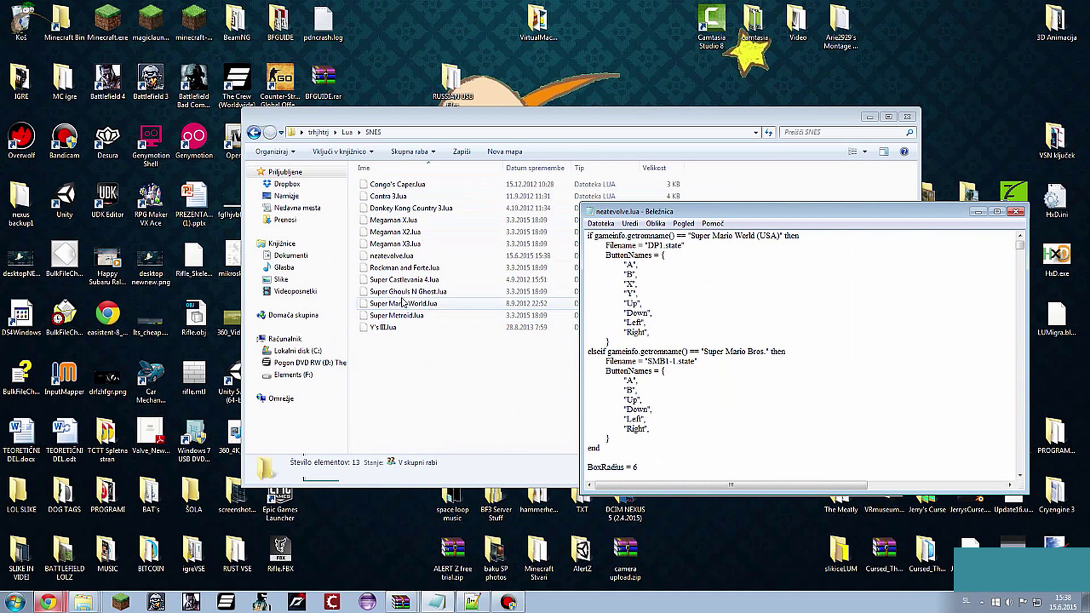
click(404, 256)
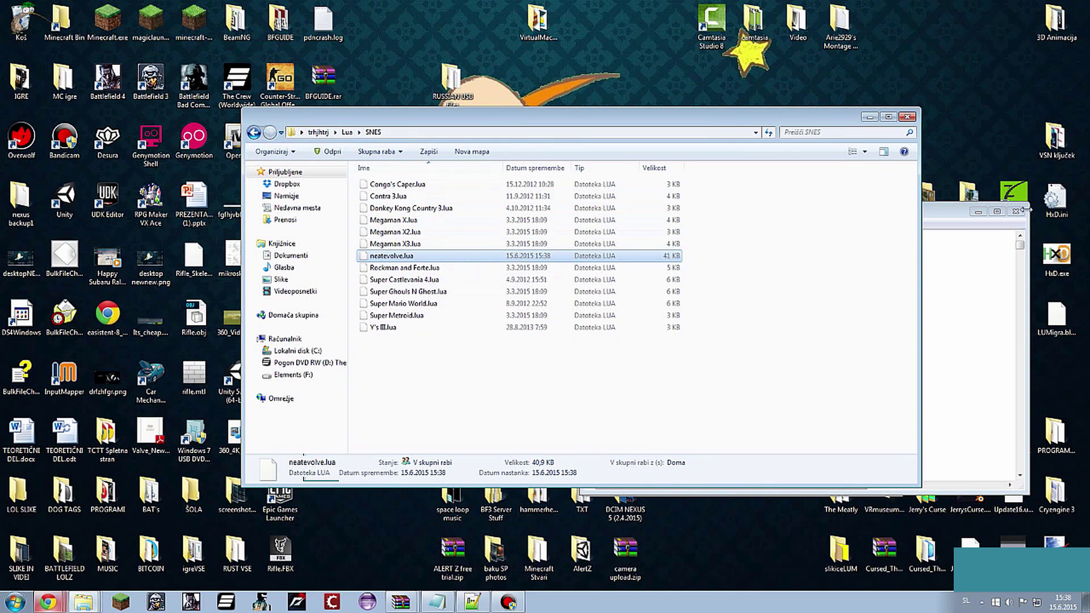
click(959, 215)
click(1015, 211)
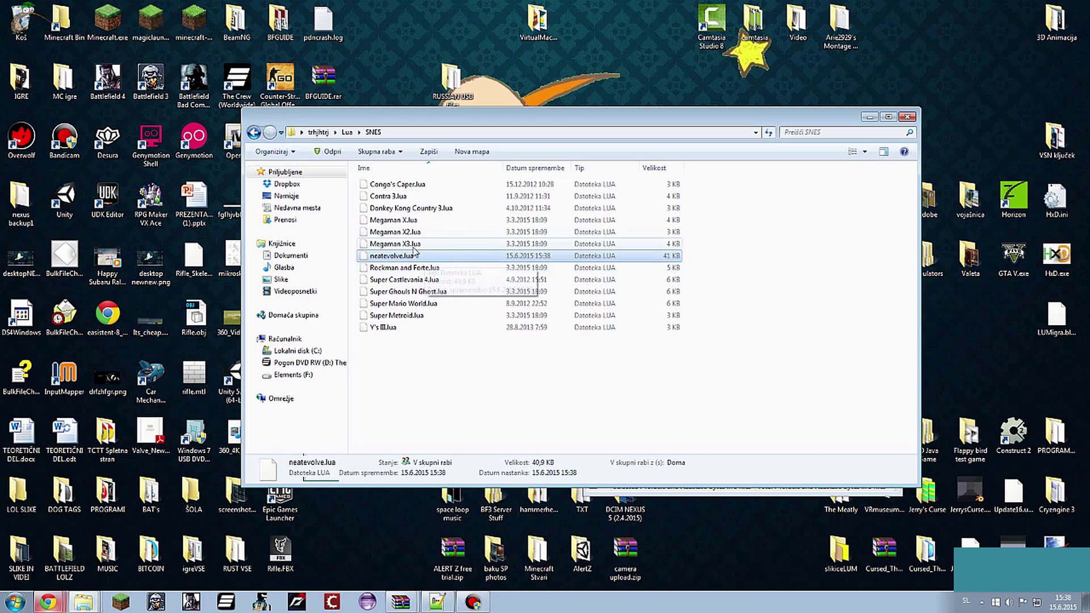
- Extract Super Mario World (USA).sfc from its WinRAR archive into the main trhjhtj folder and minimize the archive window
click(253, 133)
click(254, 133)
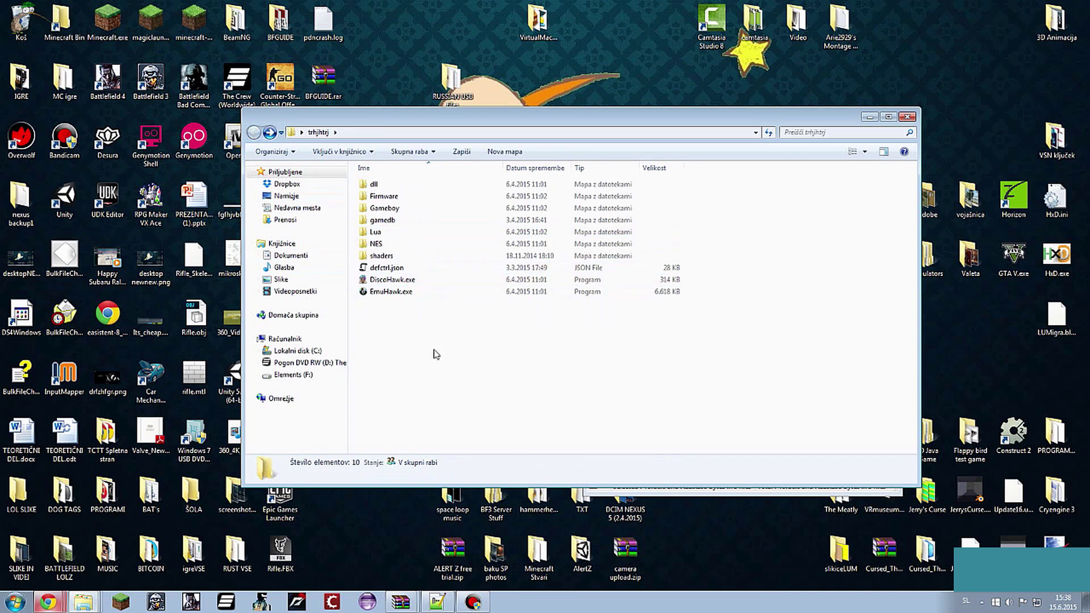
mouse_move(402, 603)
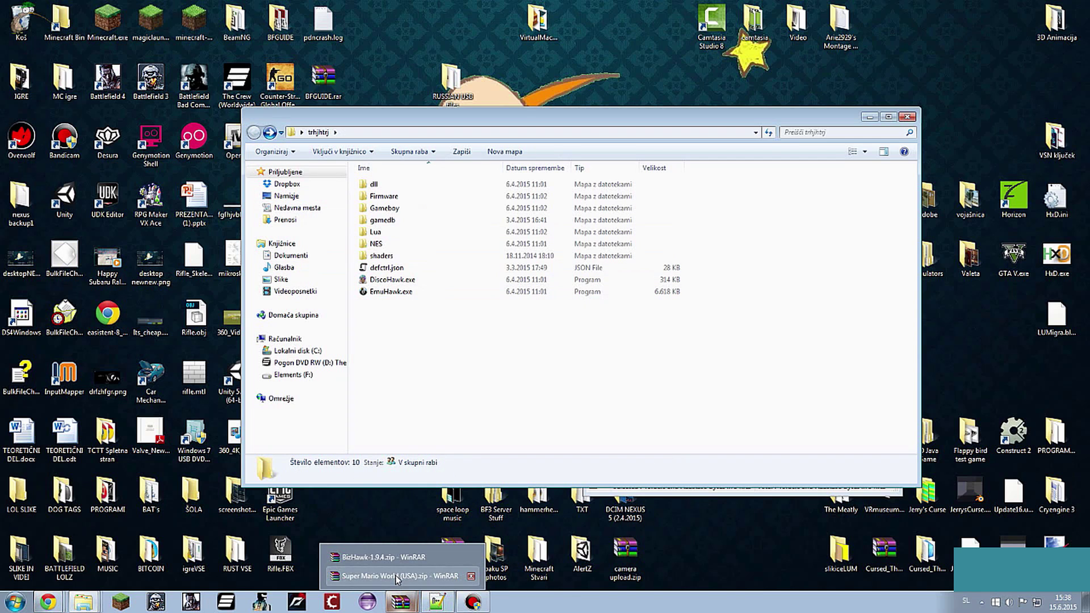
click(397, 577)
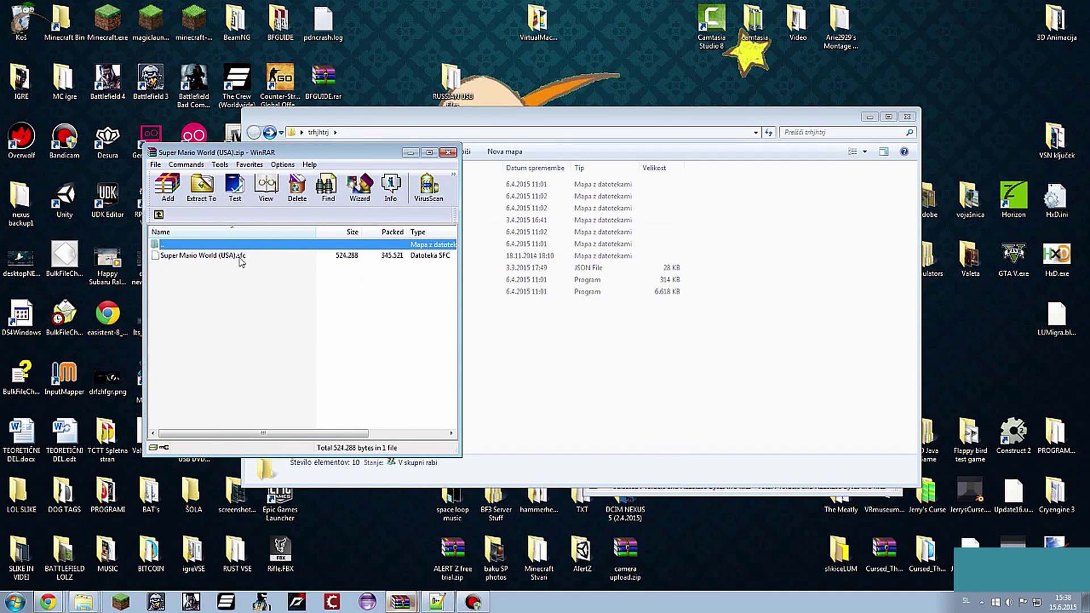
drag(243, 260, 504, 354)
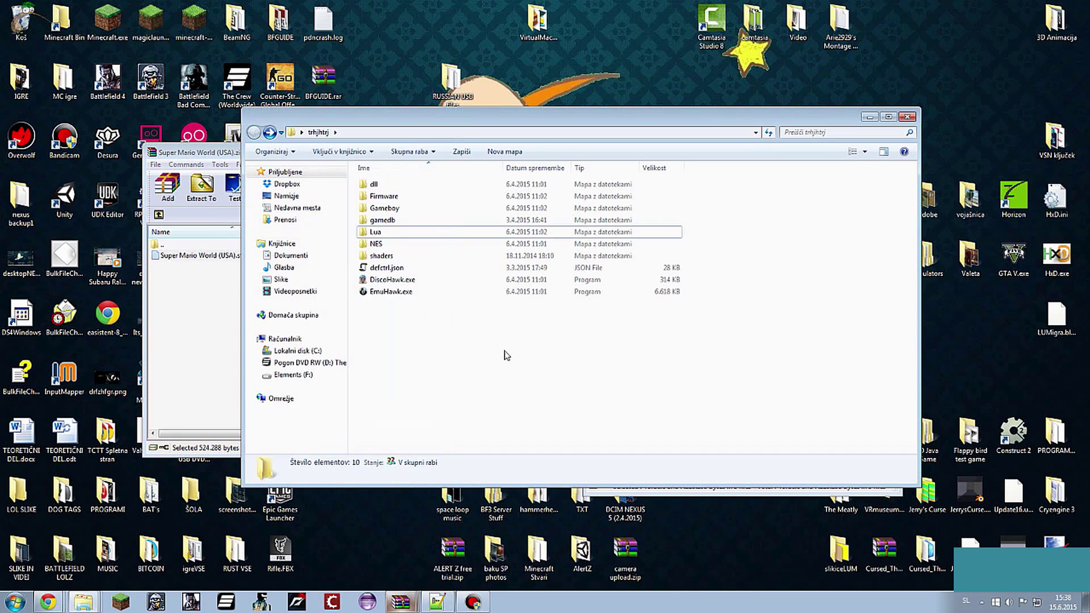
click(189, 326)
click(409, 153)
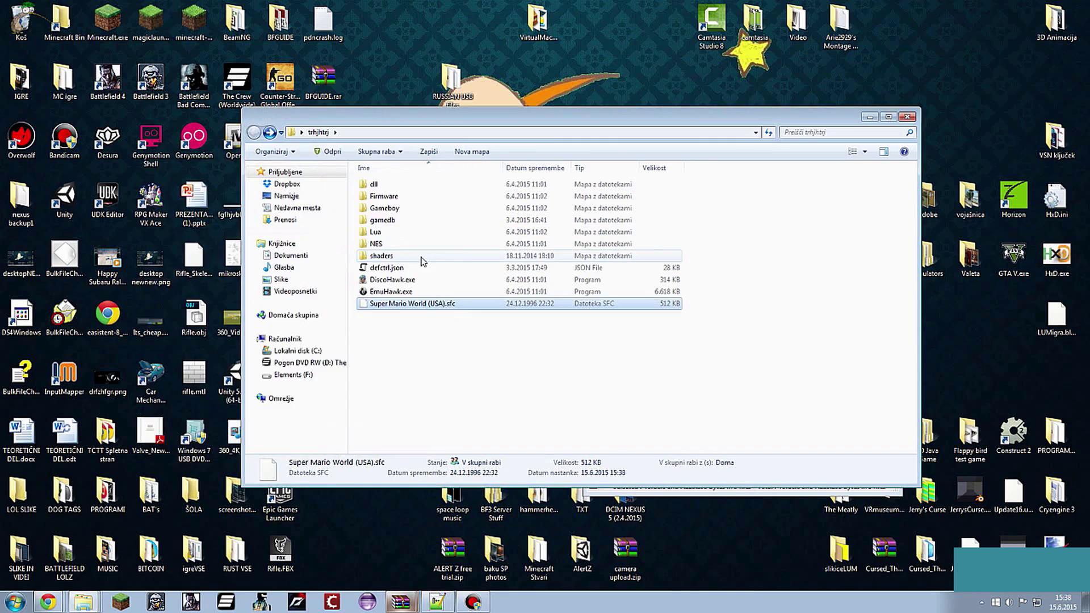
- Launch EmuHawk.exe from the trhjhtj folder and move the emulator window clear of the file list
click(395, 292)
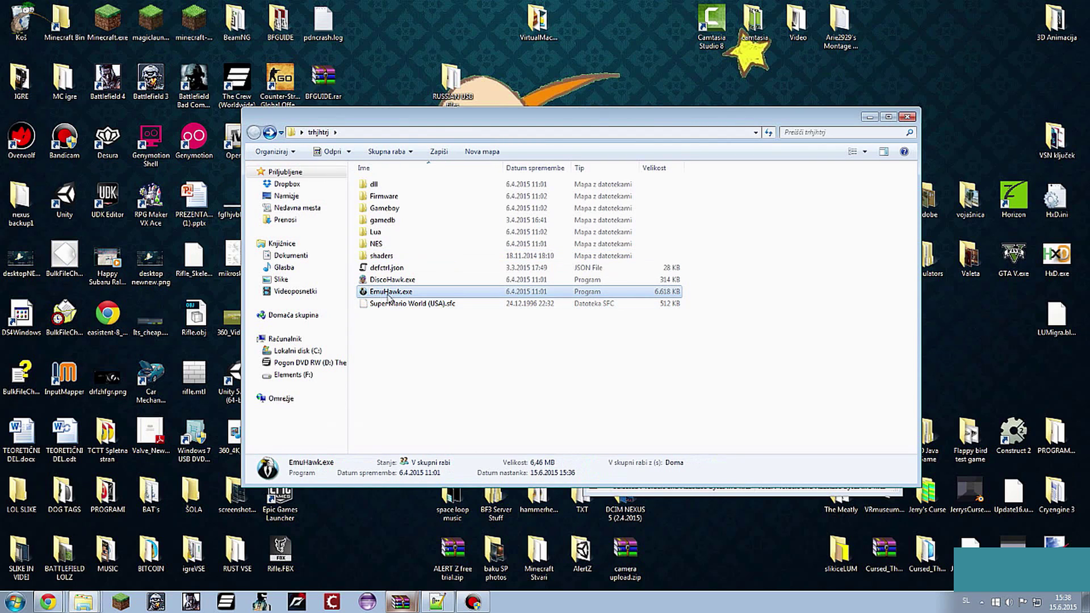
double_click(404, 293)
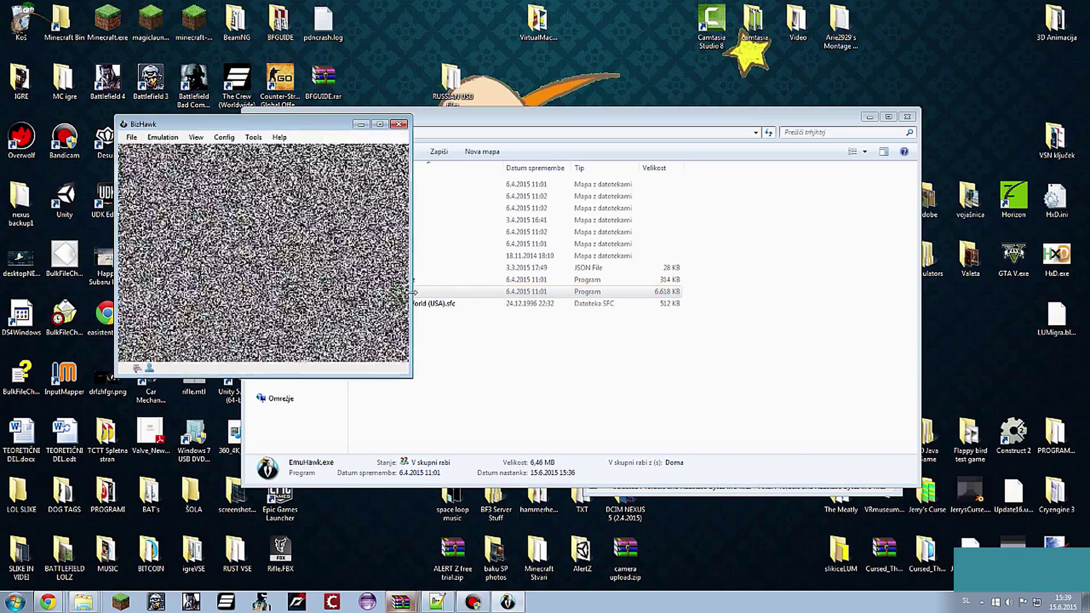
drag(254, 124, 811, 78)
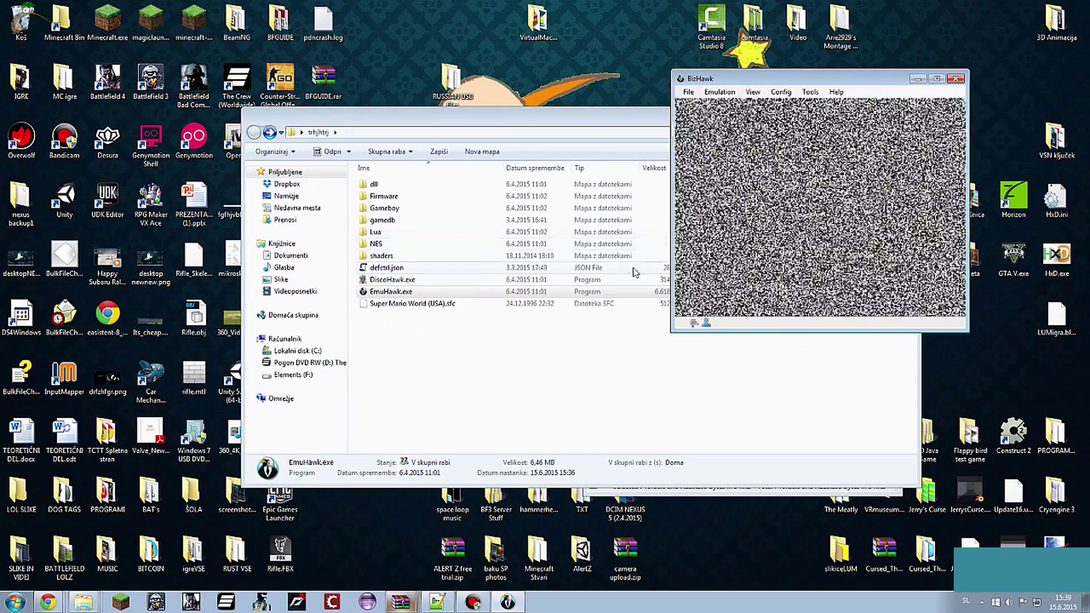
- Open the ROM Super Mario World (USA).sfc from the trhjhtj folder in BizHawk
click(688, 92)
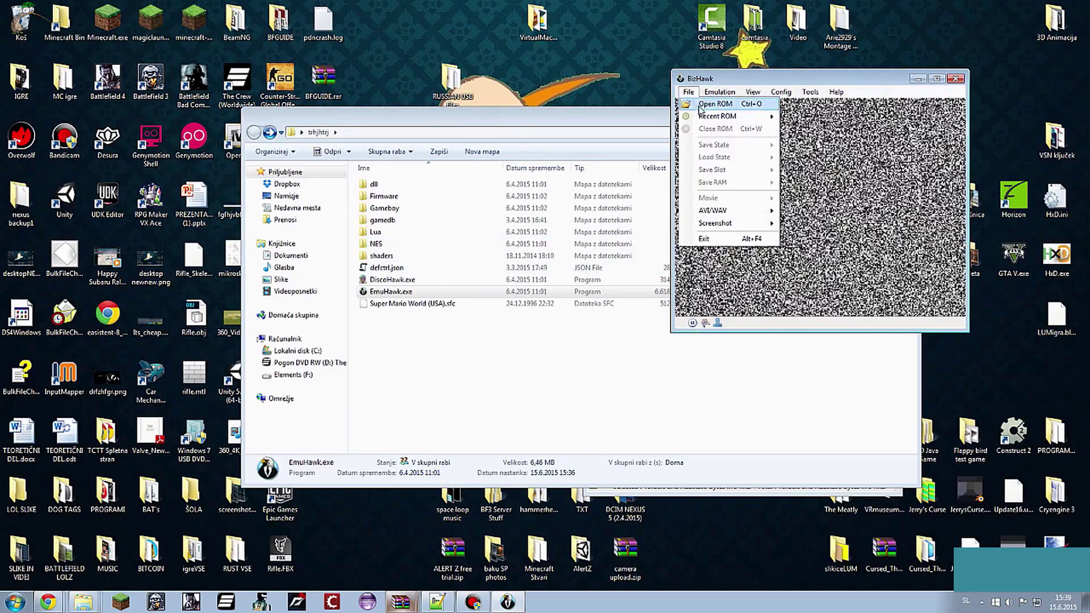
click(702, 106)
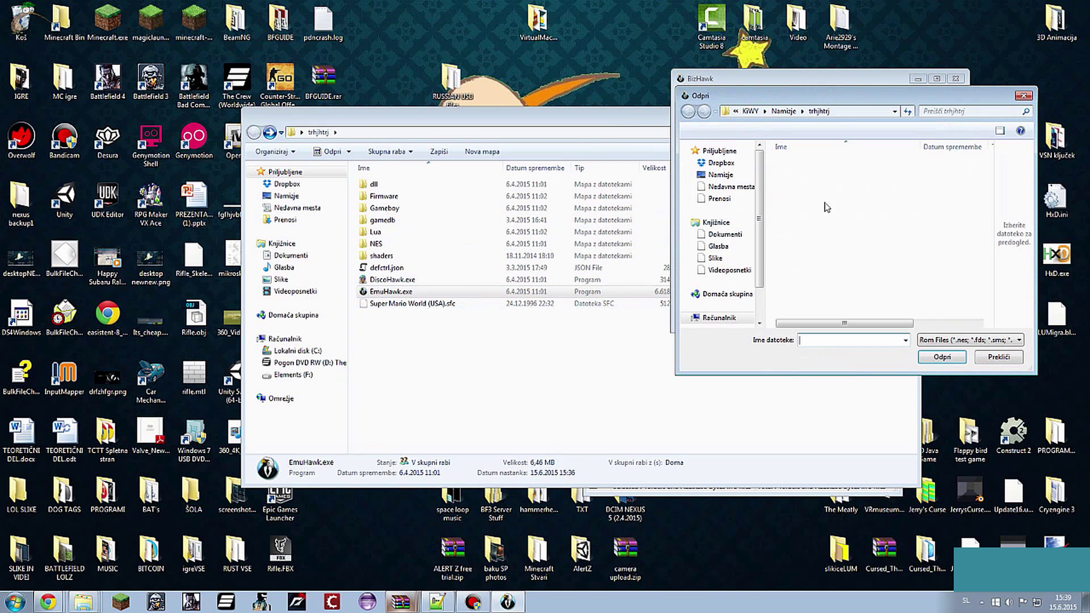
click(806, 249)
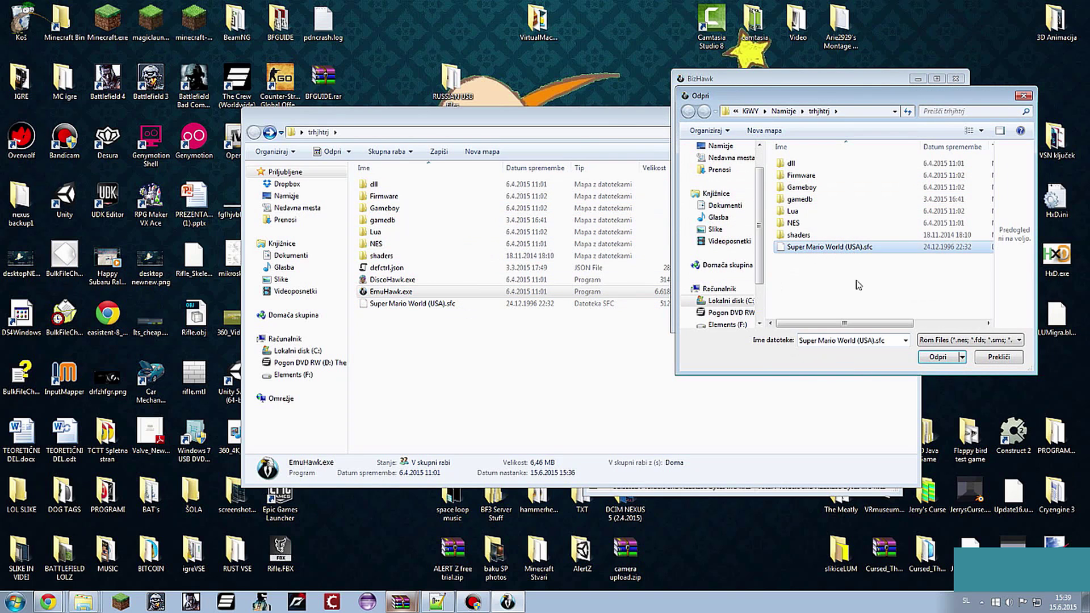
click(938, 357)
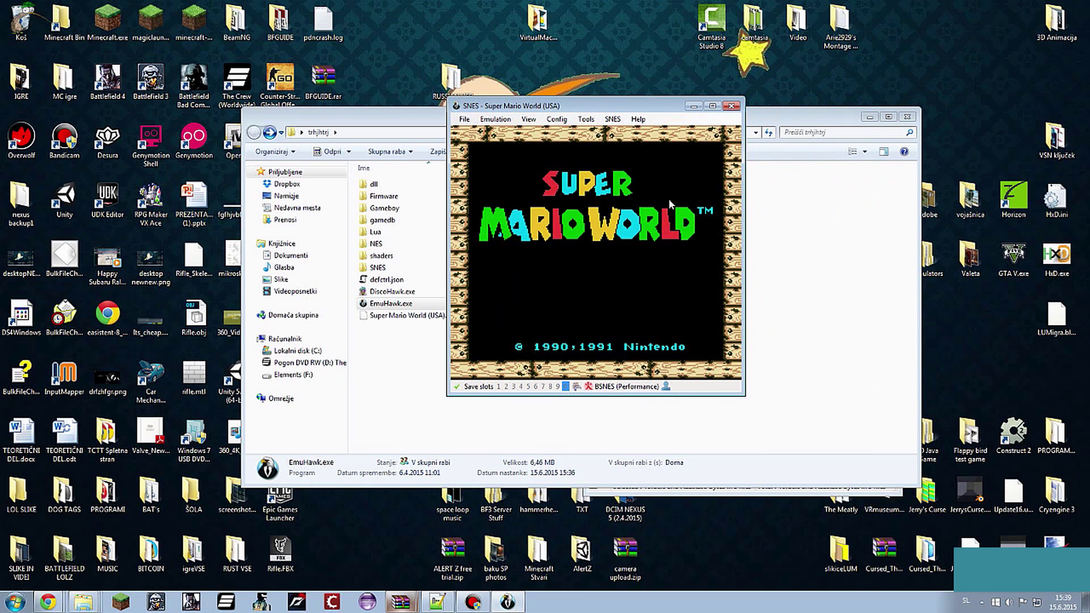
- Start a one-player game in the Mario A slot and dismiss the welcome message to reach the map
key(Return)
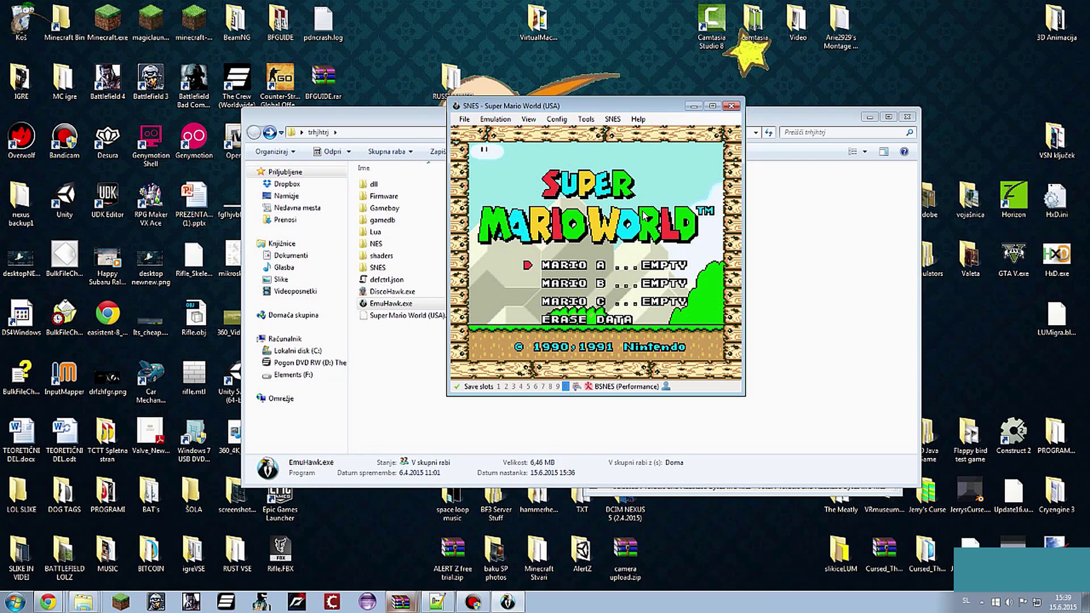
key(Return)
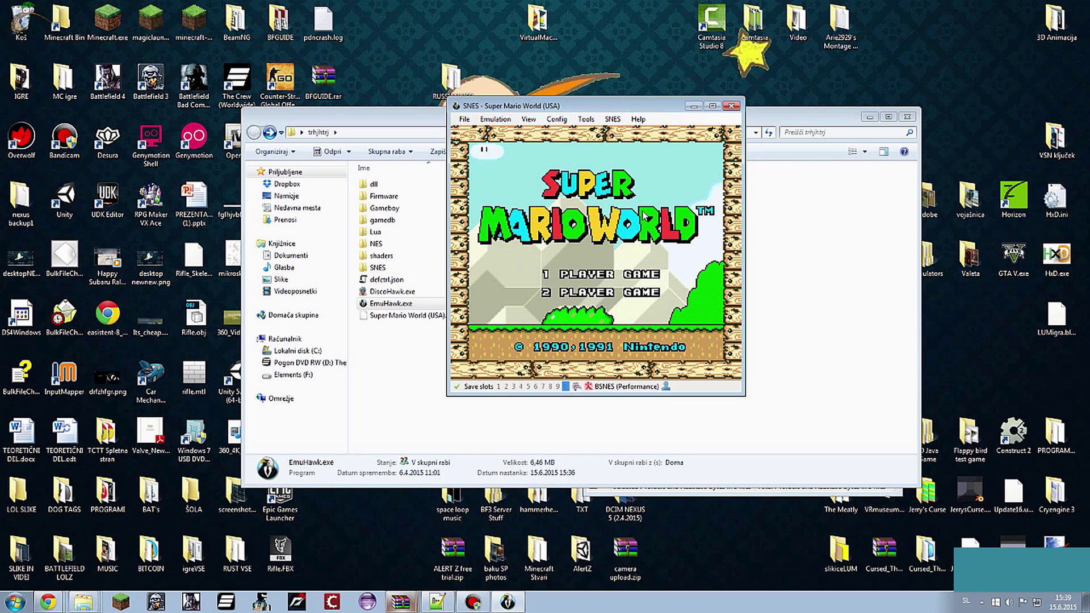
key(Return)
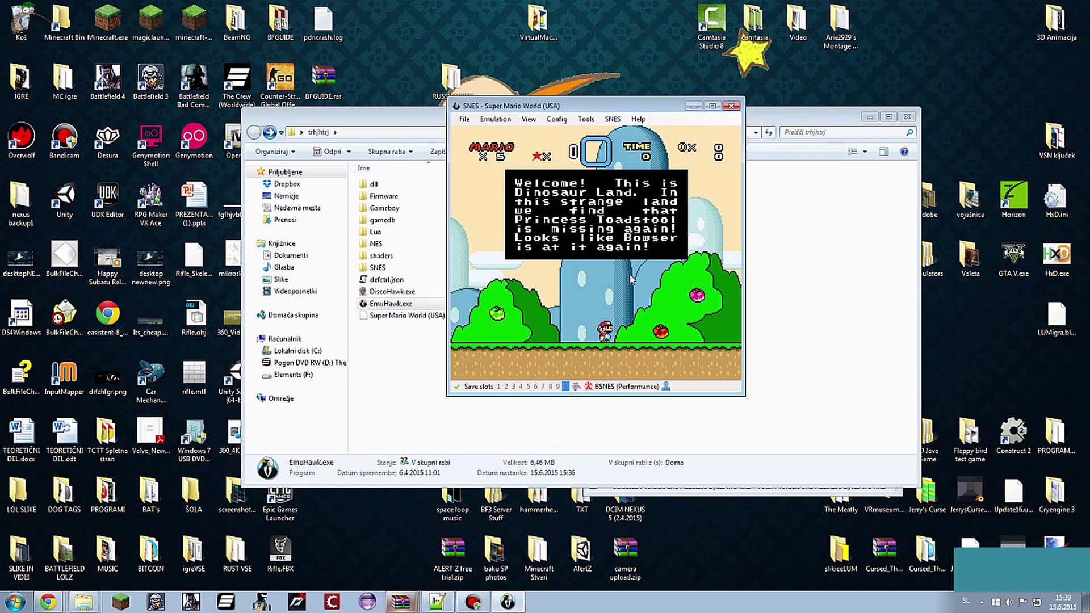
key(x)
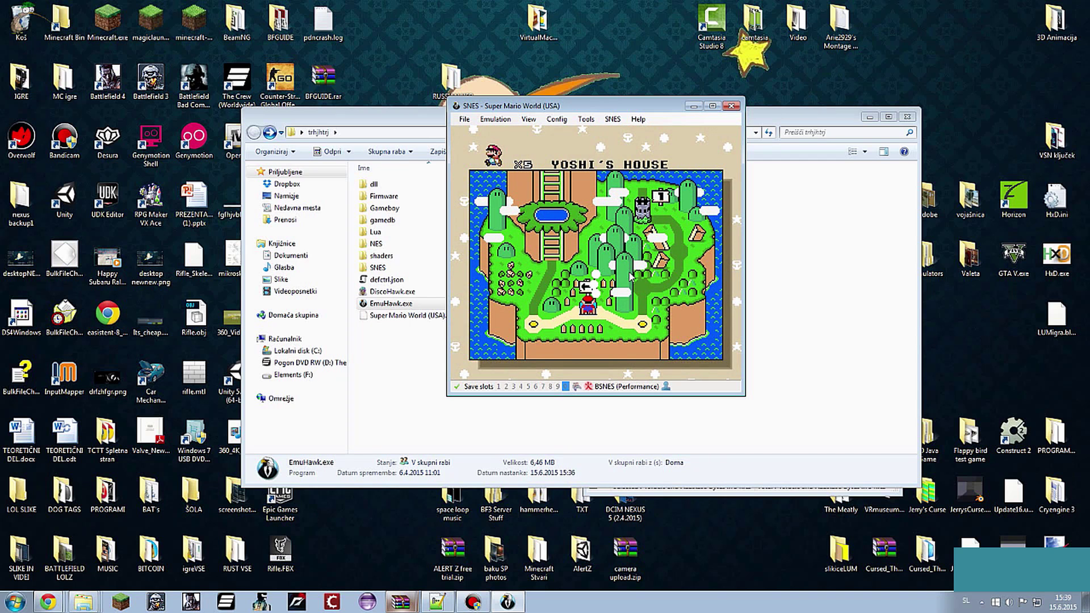
- Move Mario across the map to Yoshi's Island 2 and enter the level
key(Left)
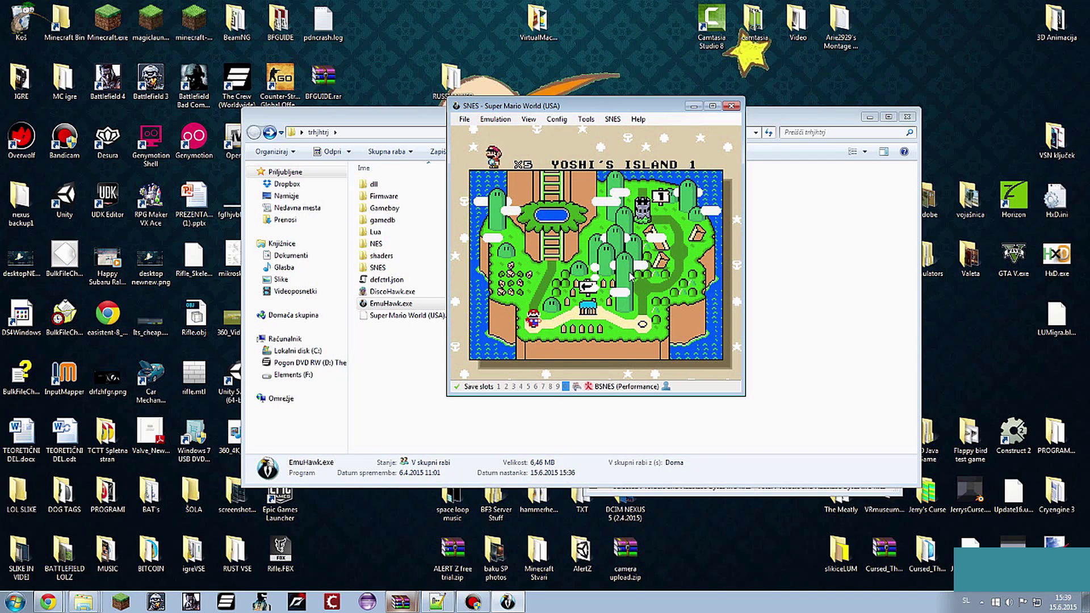
key(Right)
key(Right)
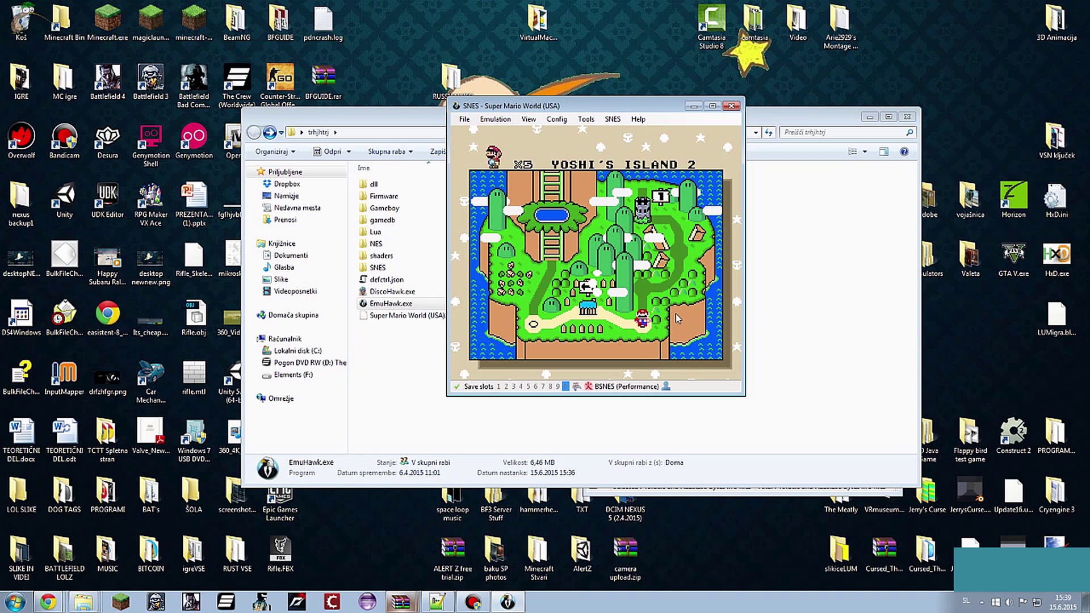
key(x)
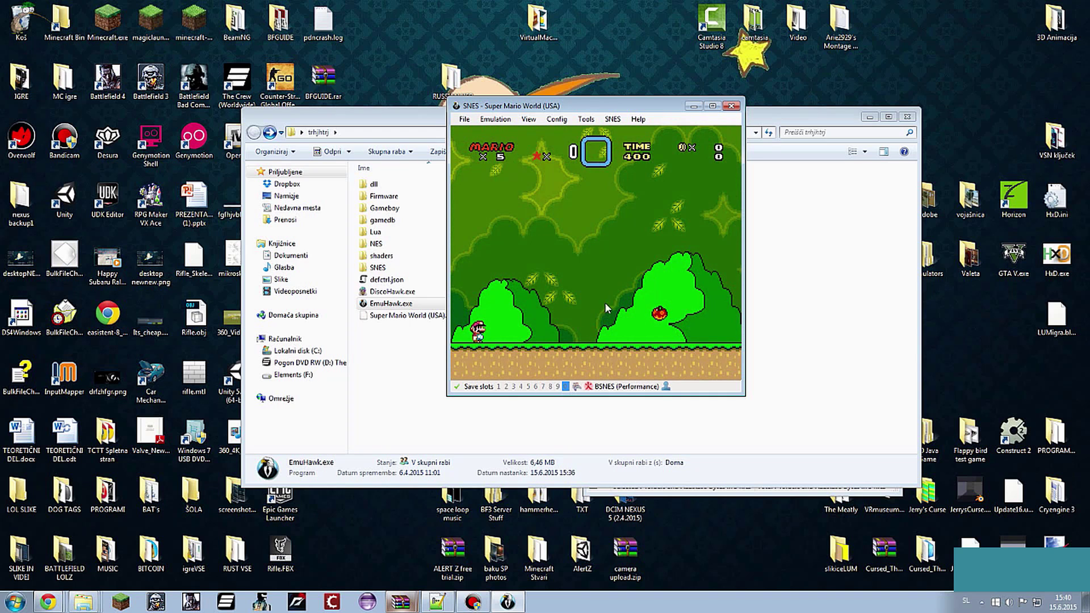
- Save the game state at the level's start to slot 1 and close the emulator
click(466, 120)
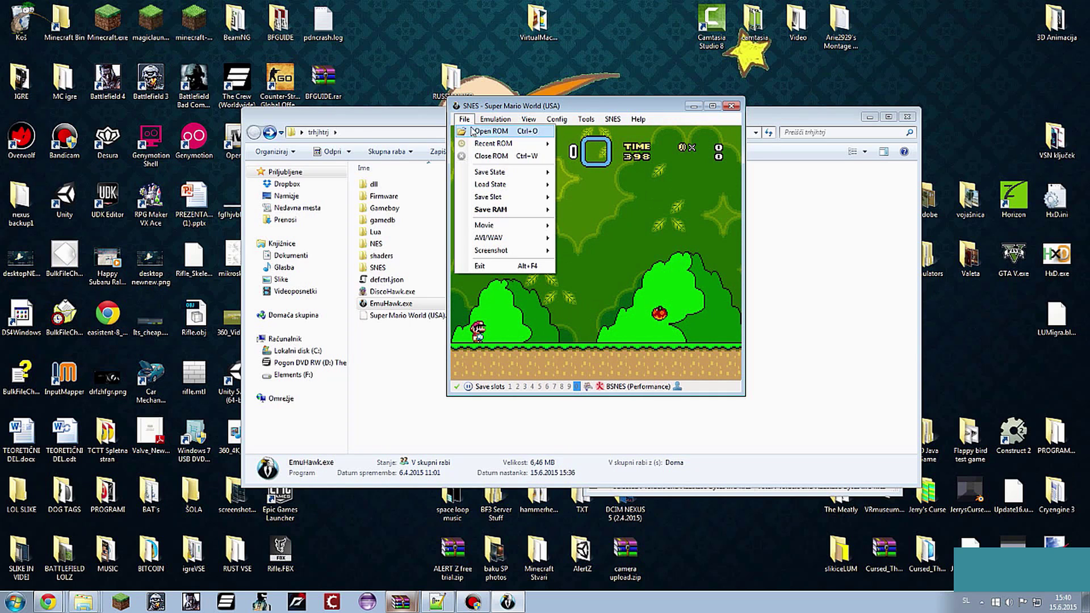
mouse_move(506, 178)
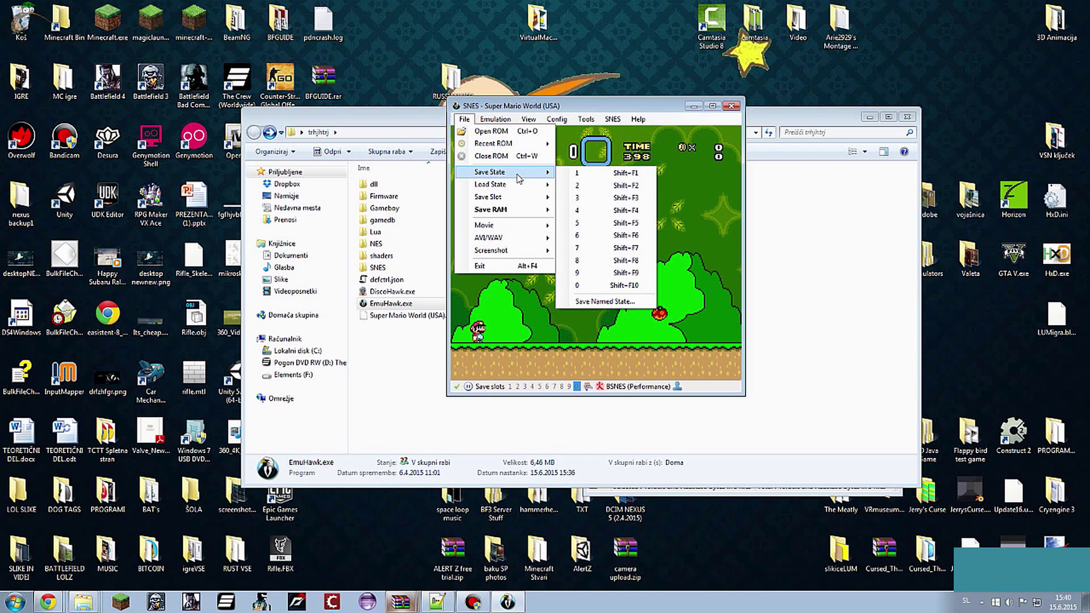
click(586, 174)
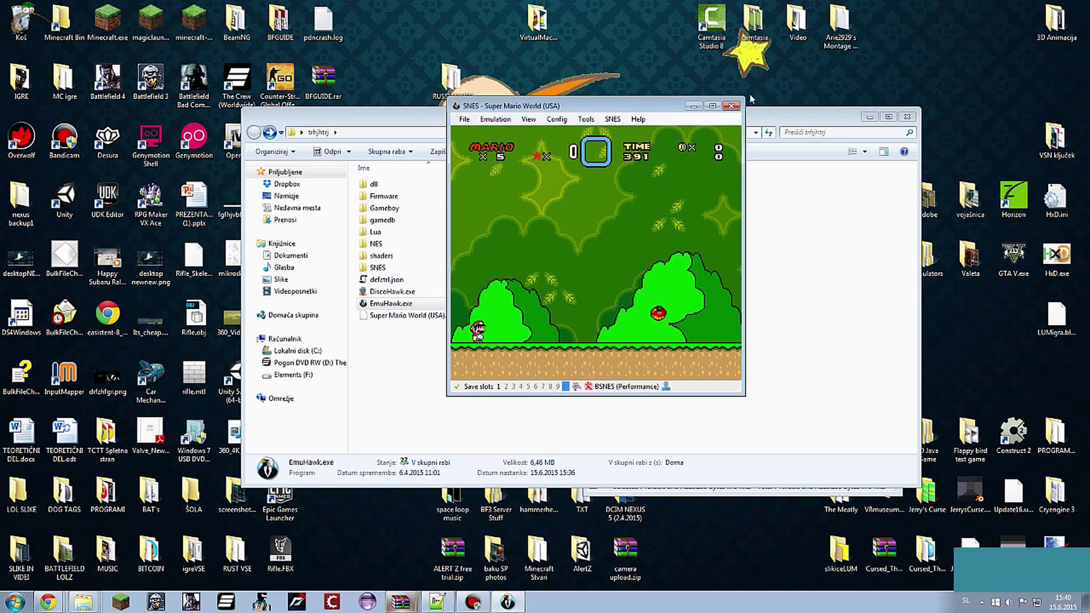
click(730, 105)
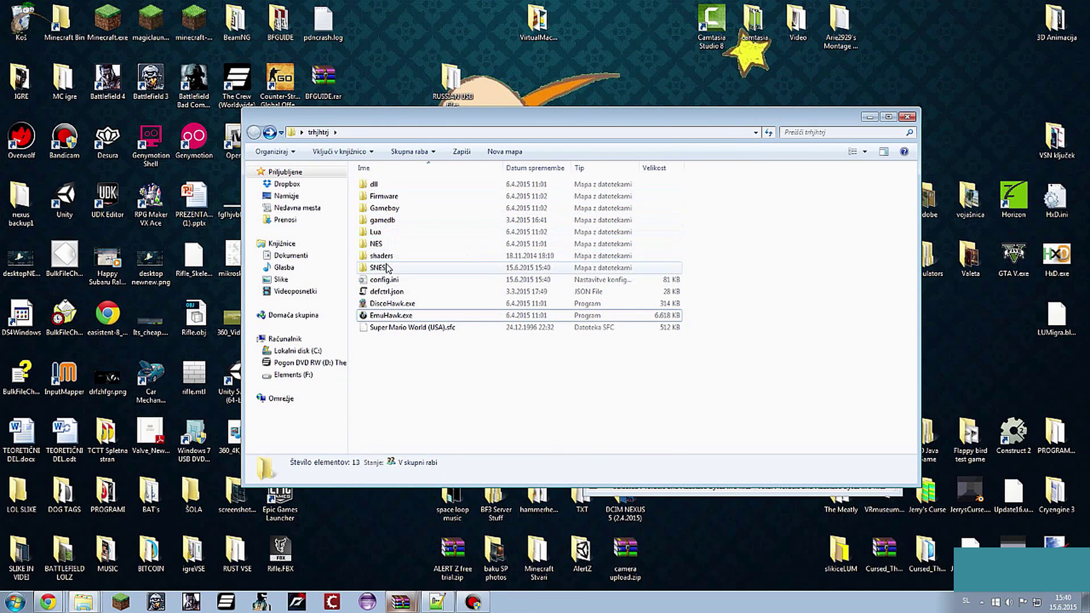
- Copy the Super Mario World (USA) save state file from the SNES\State folder inside trhjhtj
double_click(388, 269)
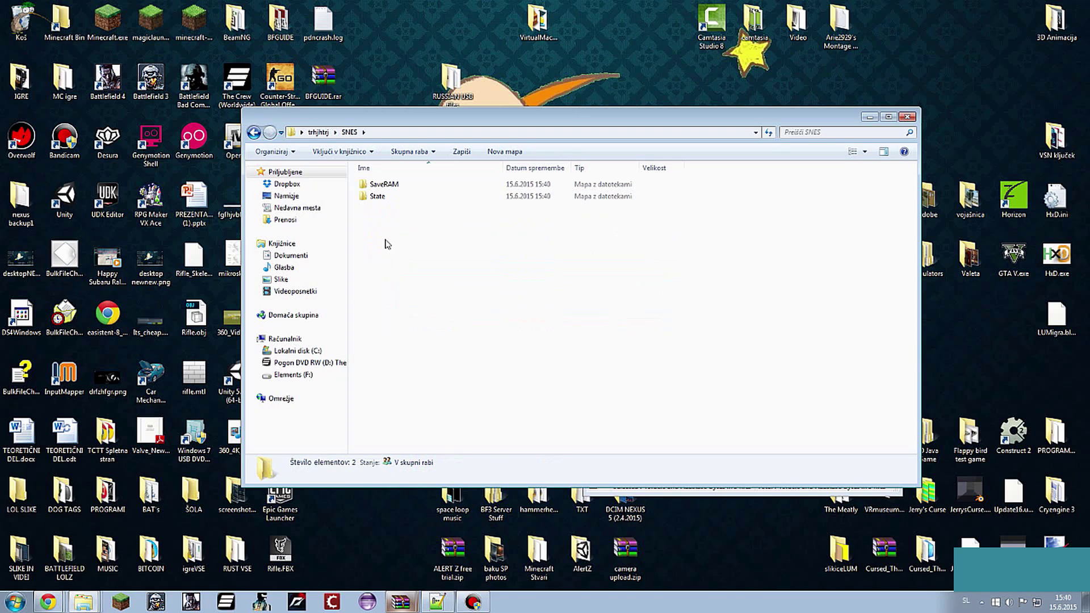
click(253, 133)
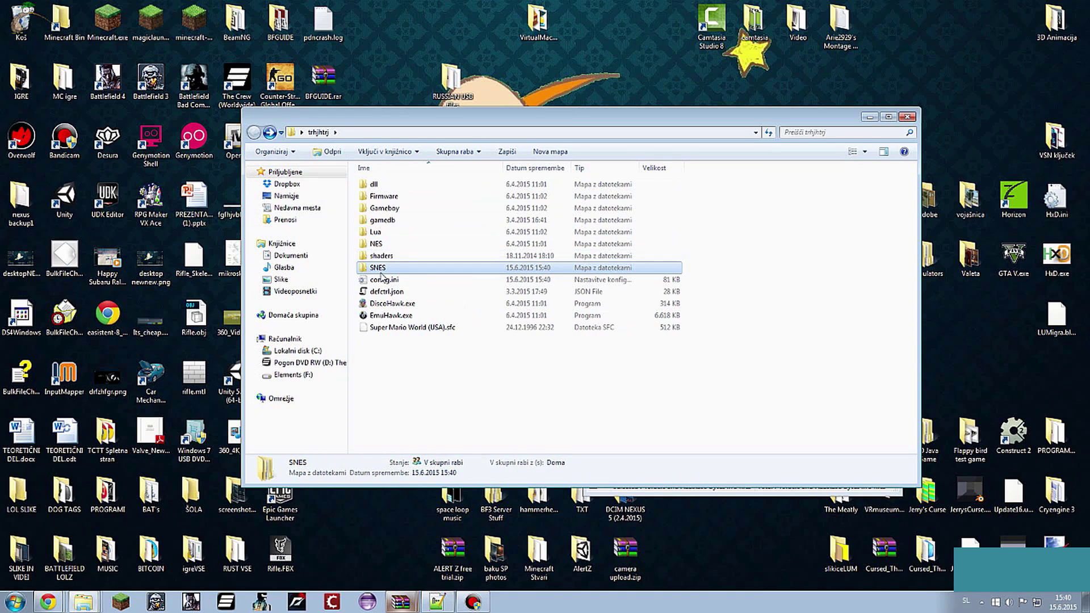
double_click(382, 269)
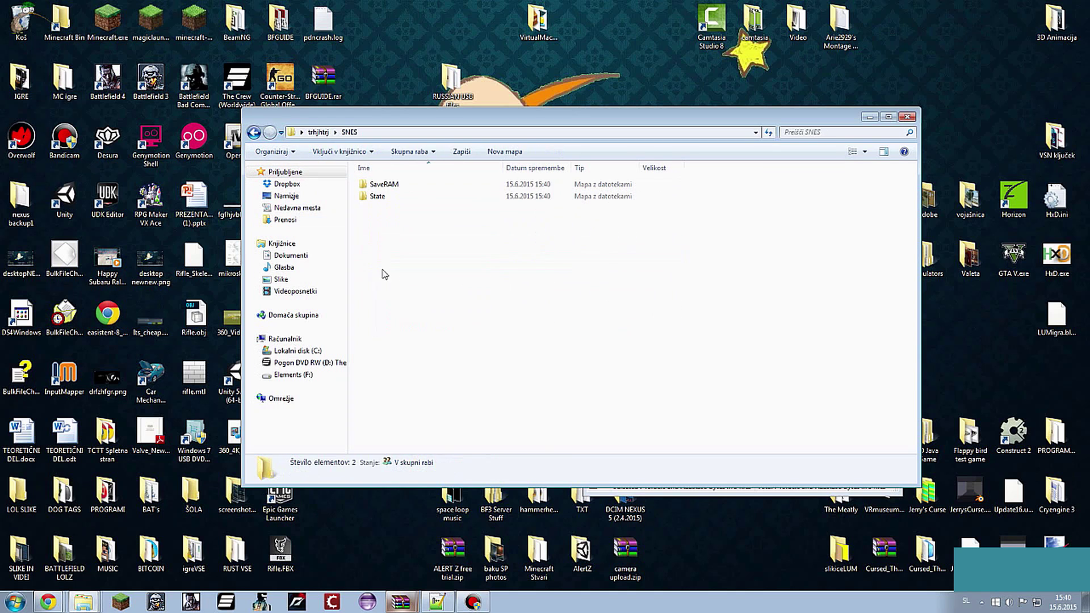
double_click(379, 197)
click(452, 185)
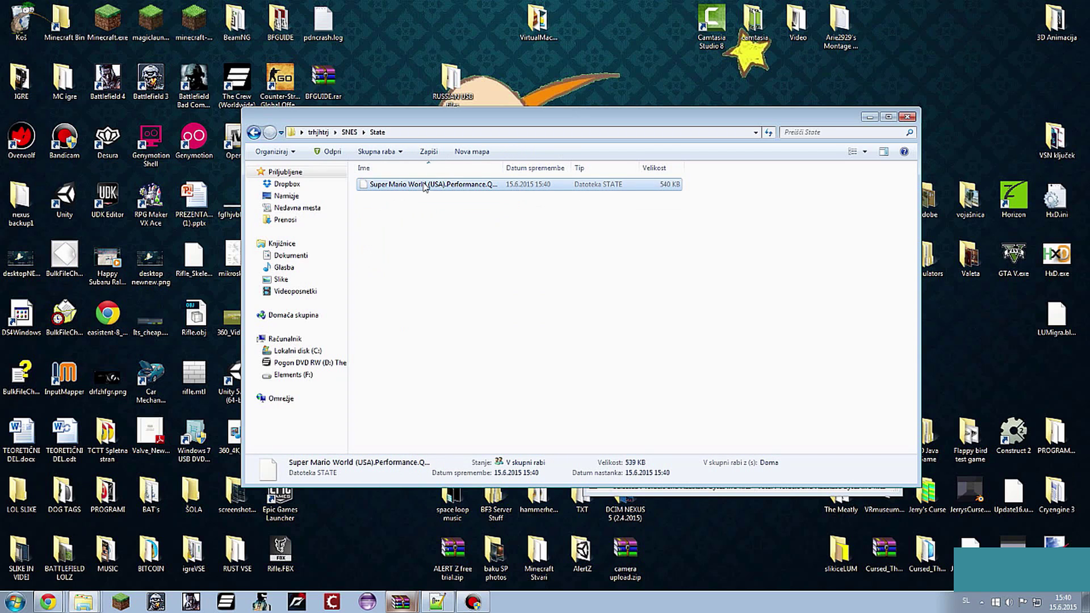
right_click(396, 185)
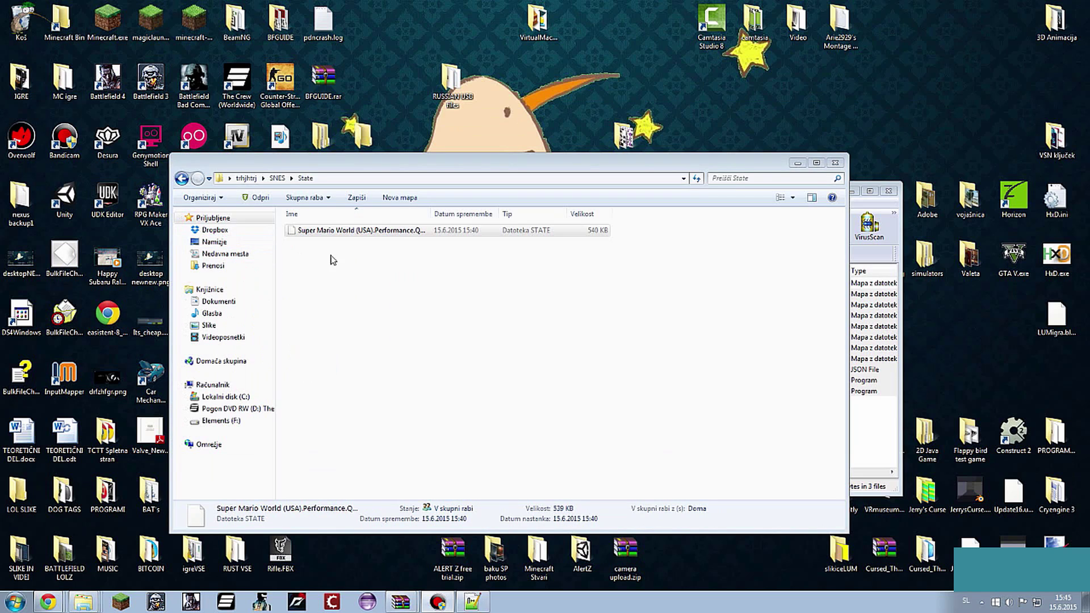
click(344, 232)
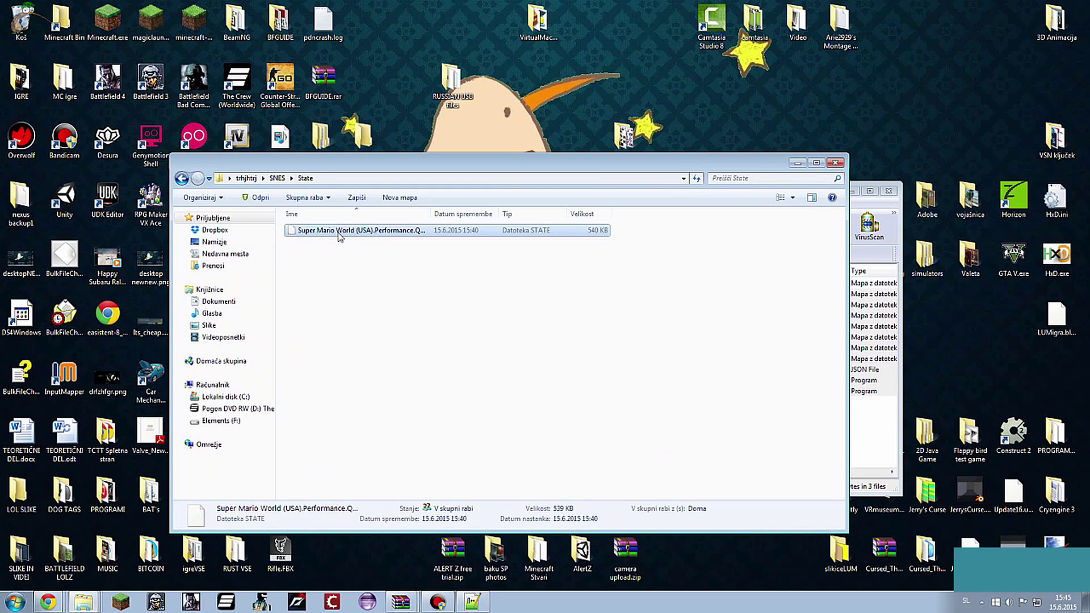
- Paste the copied save state into the Lua\SNES folder of trhjhtj
click(182, 178)
click(188, 181)
double_click(307, 278)
double_click(309, 278)
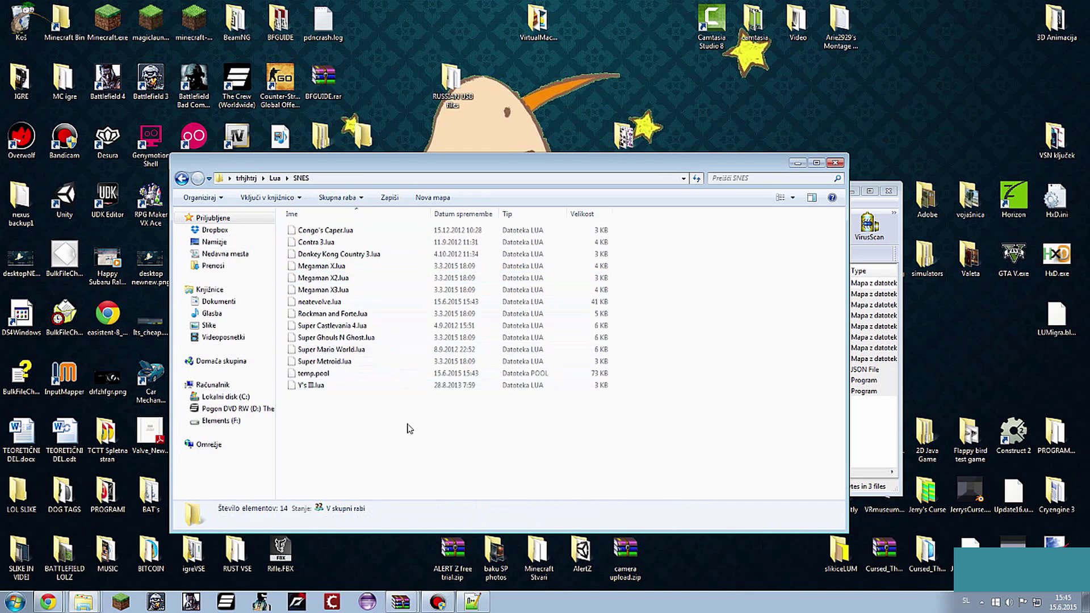
key(ctrl+v)
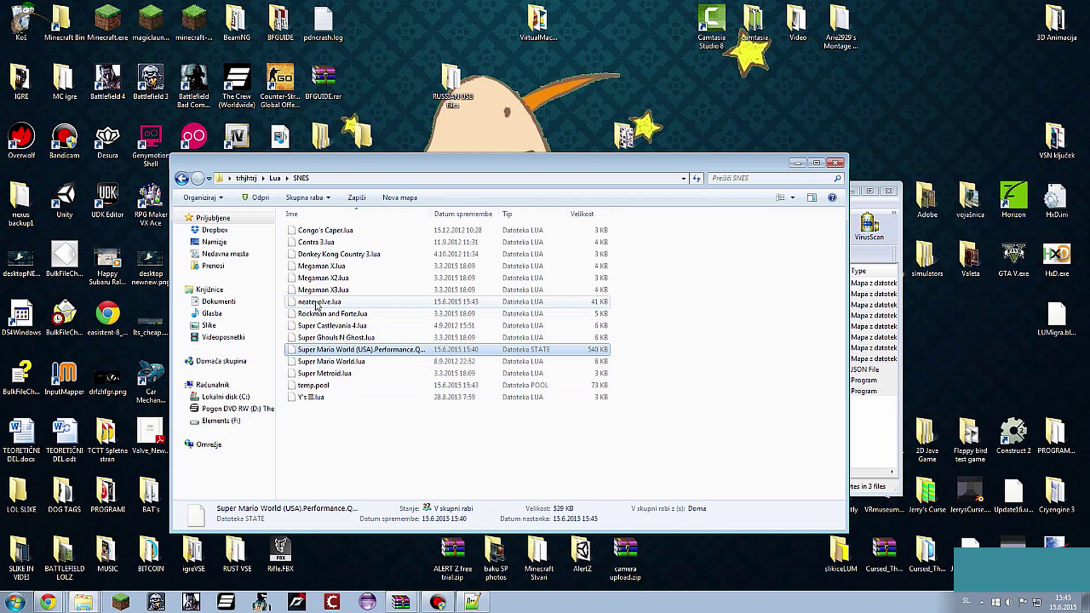
- Rename the pasted save state file in the Lua\SNES folder to DP1.State
right_click(347, 350)
click(390, 327)
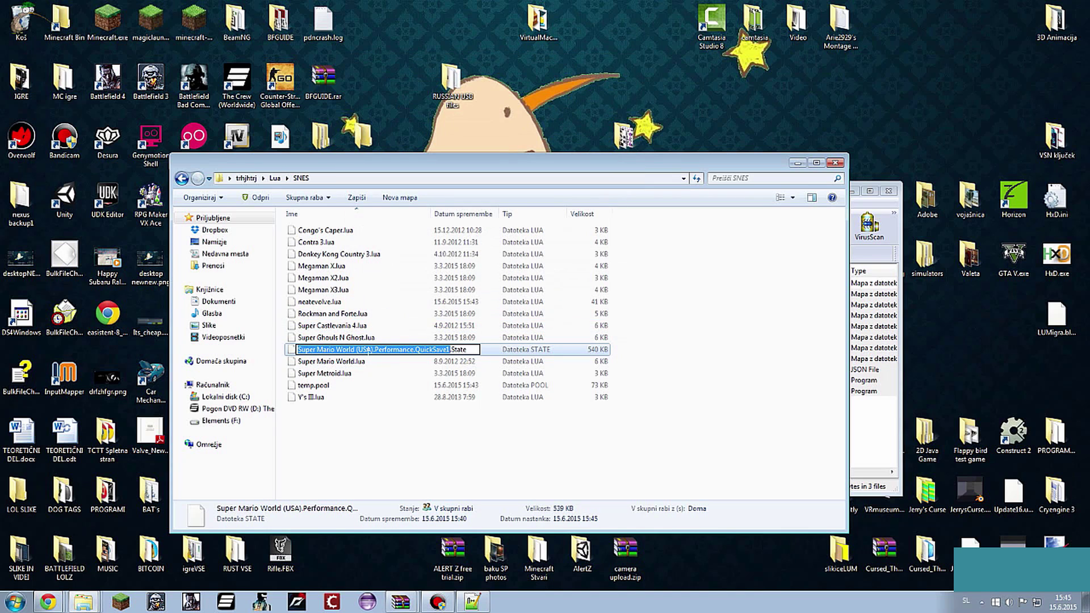
text(nea)
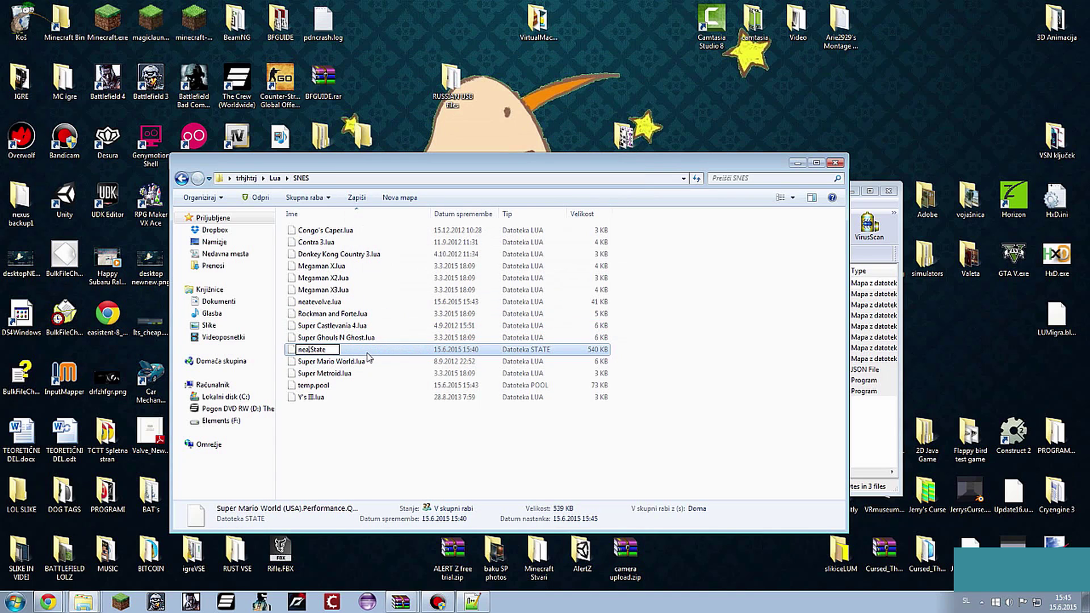
text(tevolve)
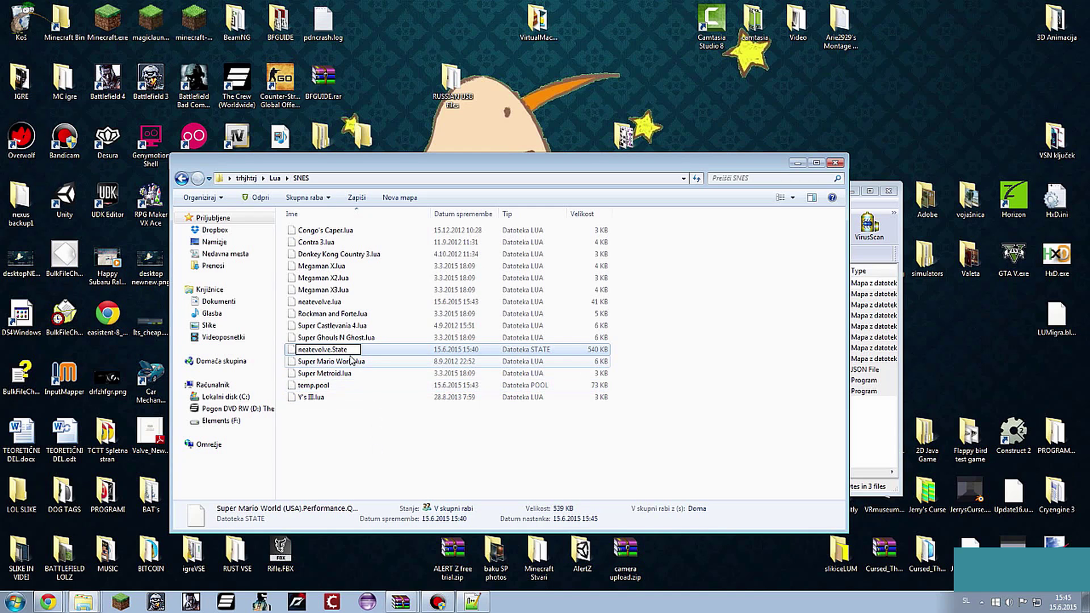
key(BackSpace)
key(BackSpace)
key(BackSpace)
key(BackSpace)
key(BackSpace)
key(BackSpace)
key(BackSpace)
key(BackSpace)
key(BackSpace)
text(D)
key(Return)
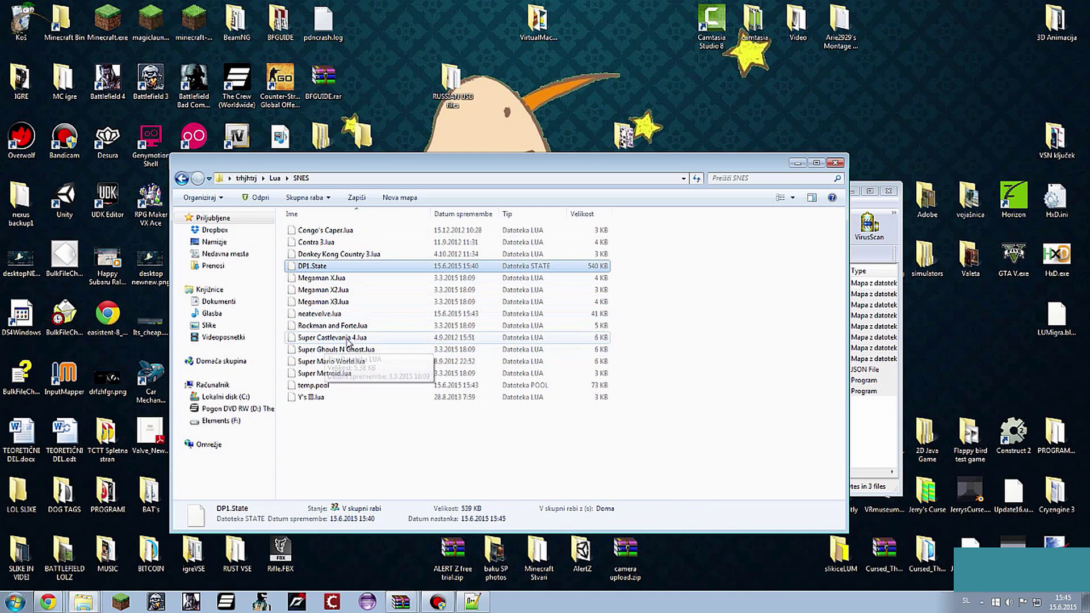
- Minimize the archive window and launch EmuHawk.exe from the trhjhtj folder
drag(523, 166, 480, 157)
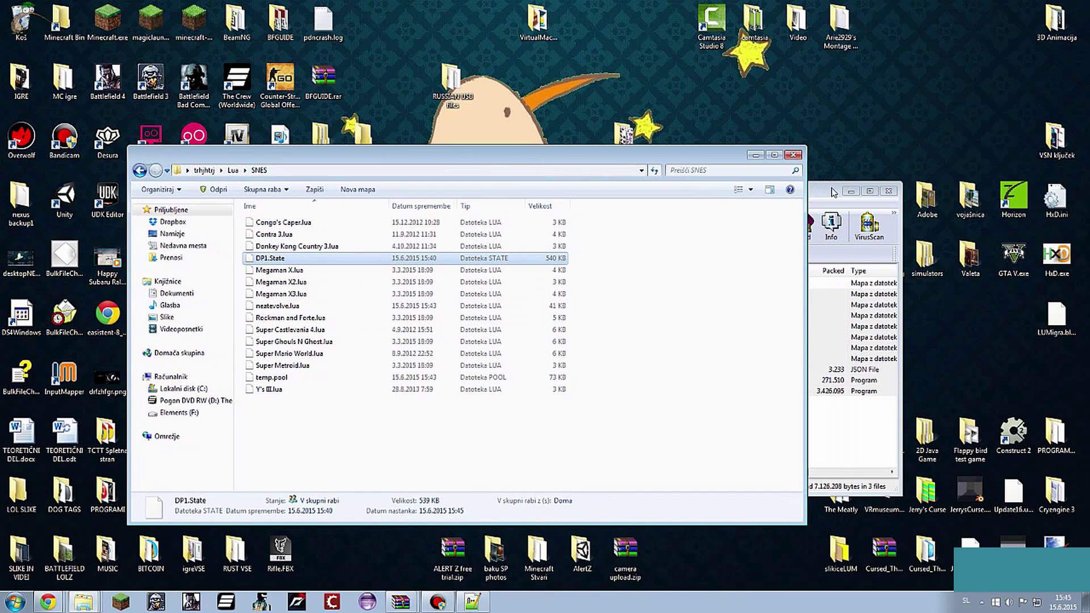
click(824, 206)
click(400, 602)
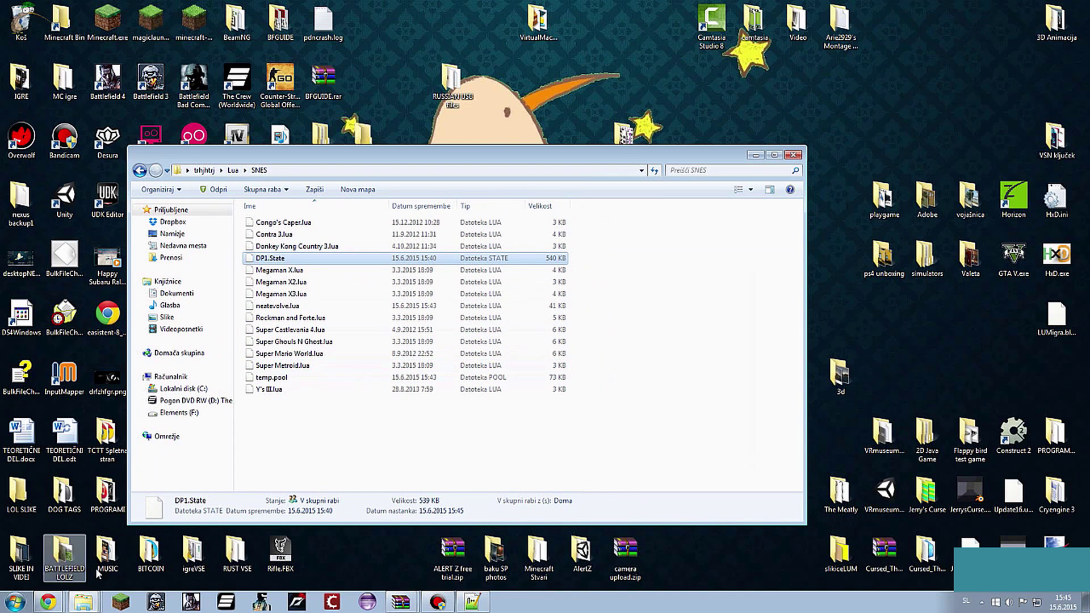
click(139, 171)
click(139, 171)
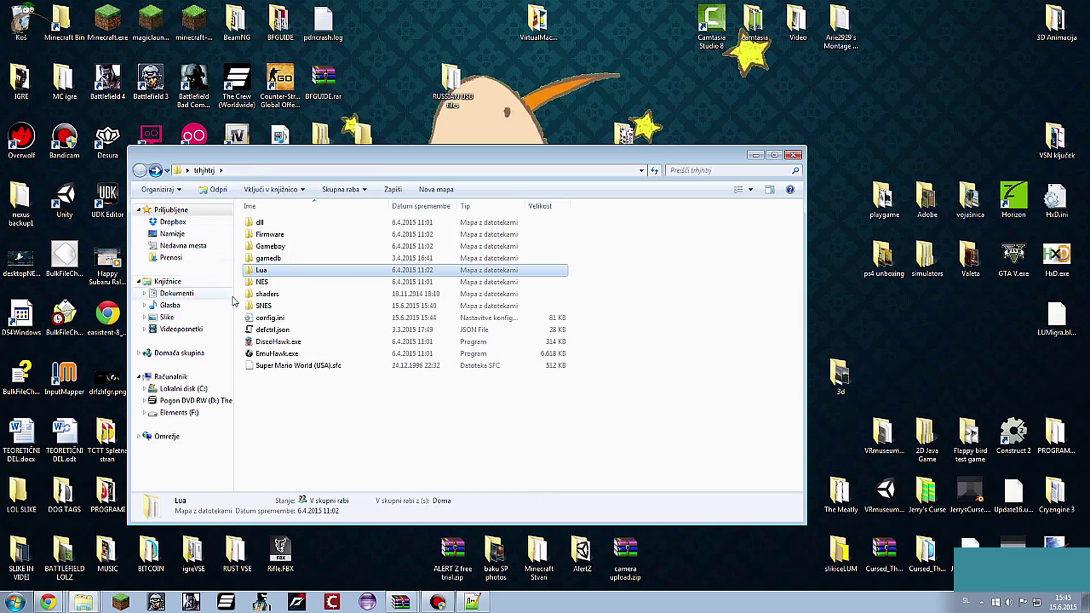
double_click(282, 353)
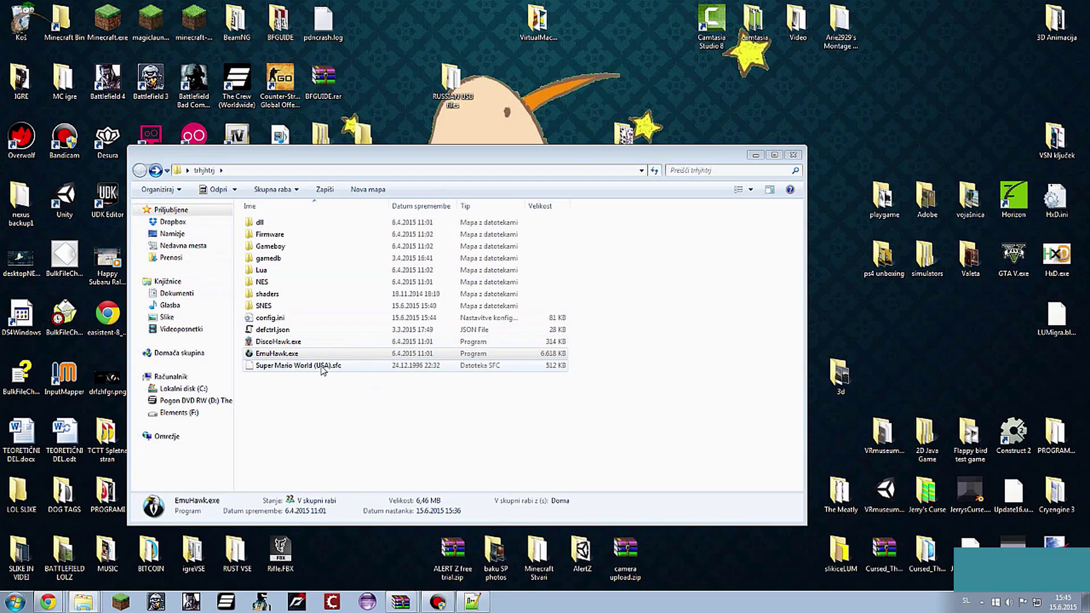
- Load the recent ROM Super Mario World (USA).sfc in BizHawk and open the Lua\SNES folder in the file manager
click(598, 122)
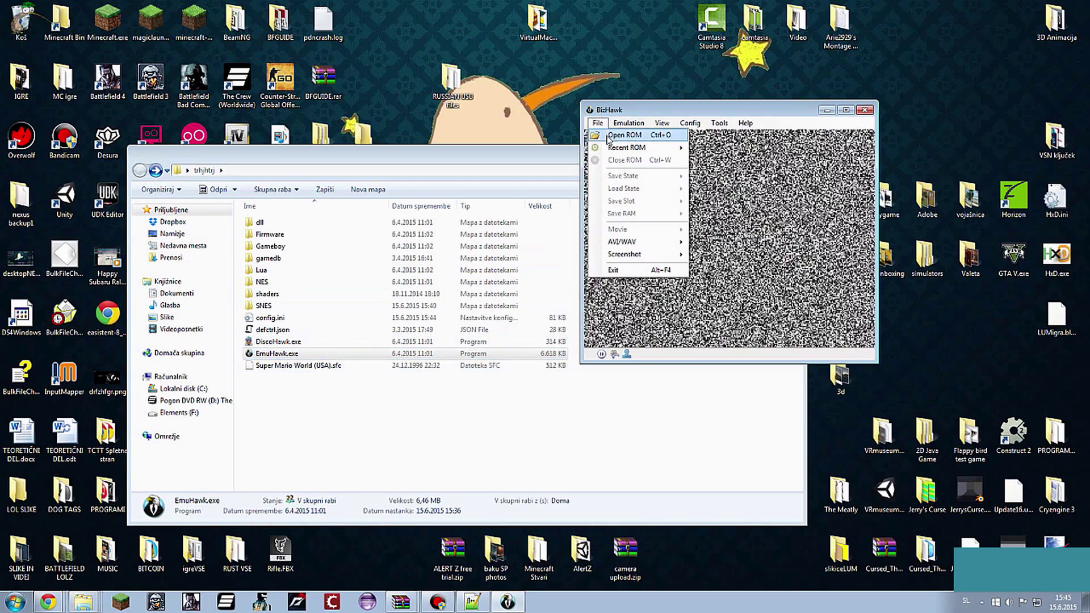
mouse_move(624, 147)
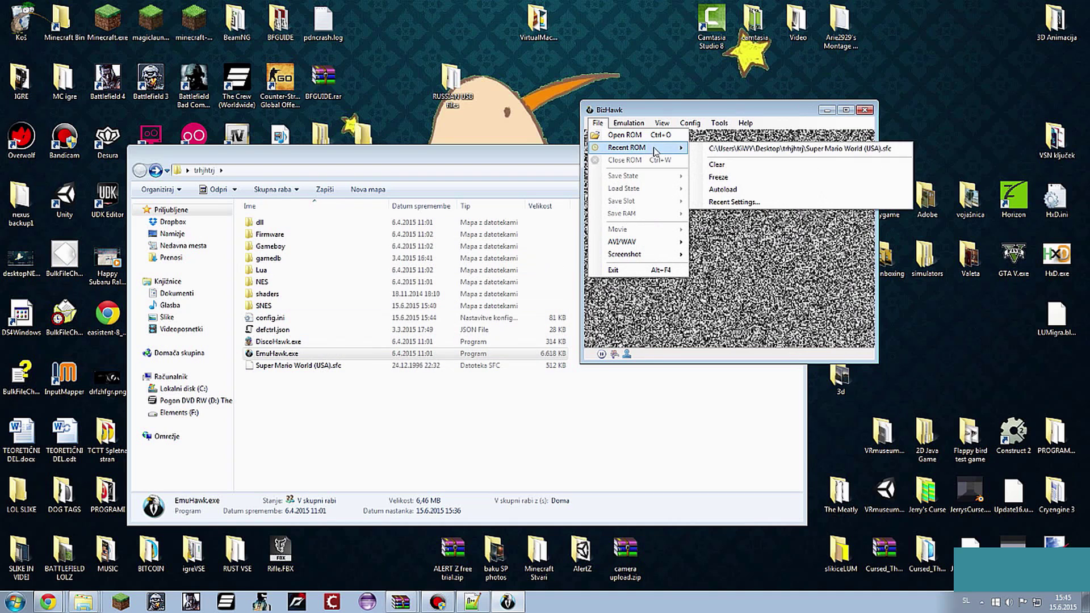
click(709, 148)
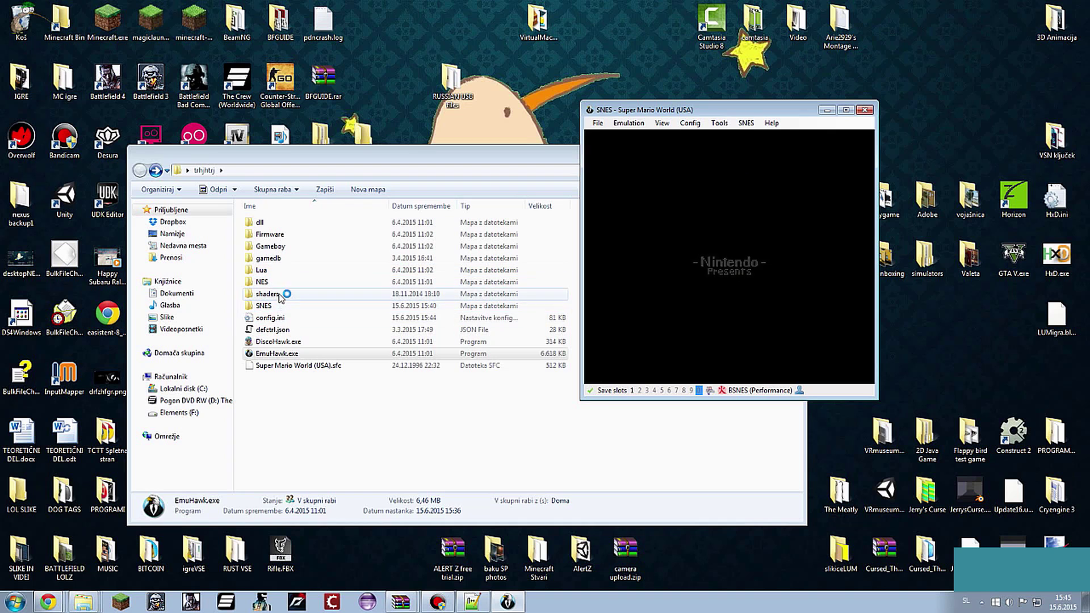
double_click(276, 270)
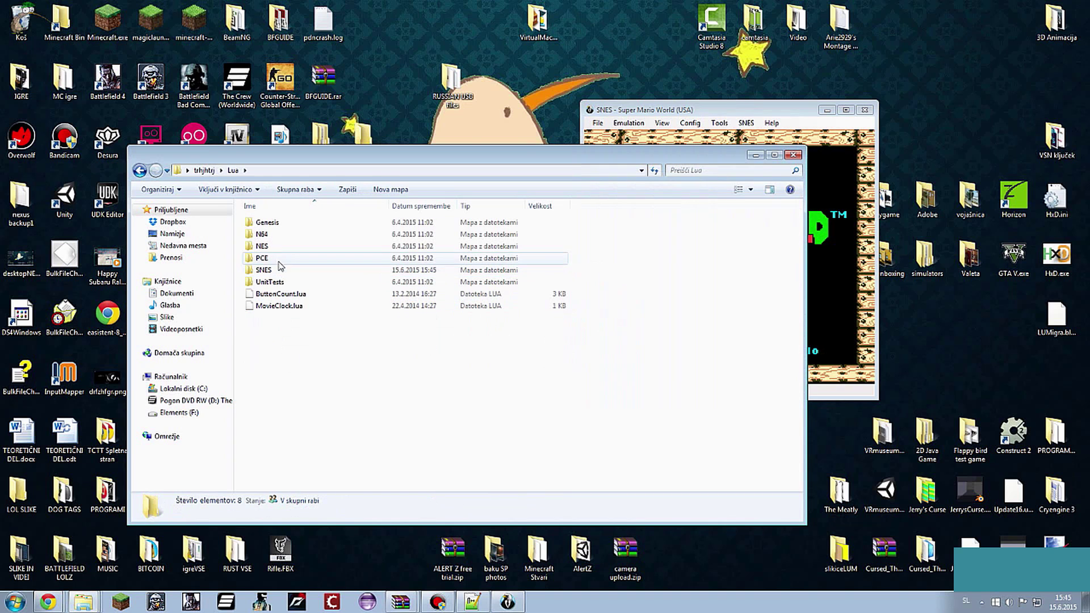
double_click(276, 270)
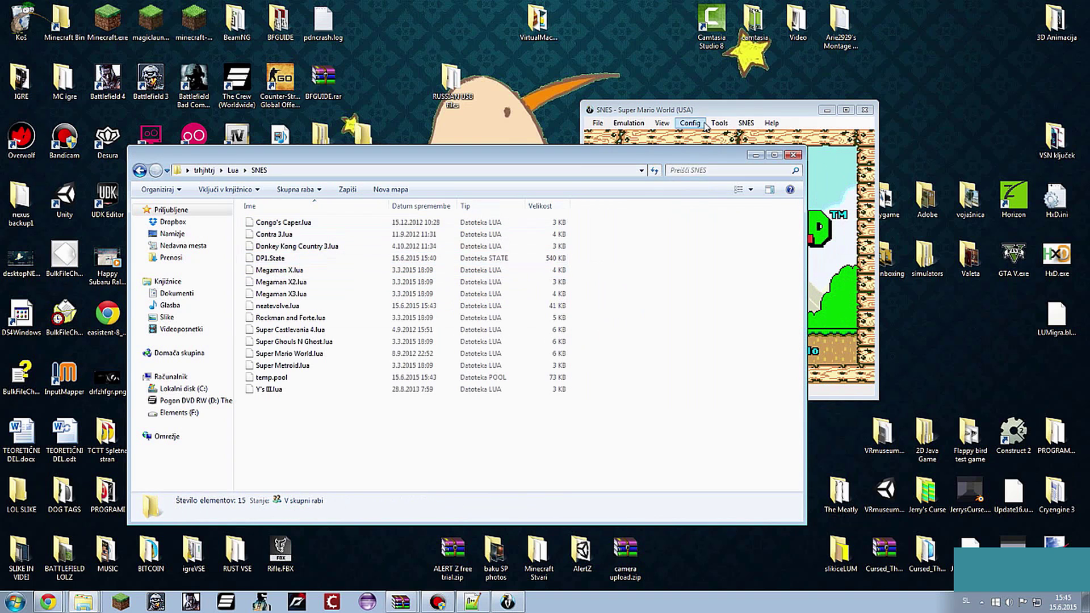
- Start the game from the title screen, move Mario from Yoshi's House to the neighbouring level and enter it
click(703, 111)
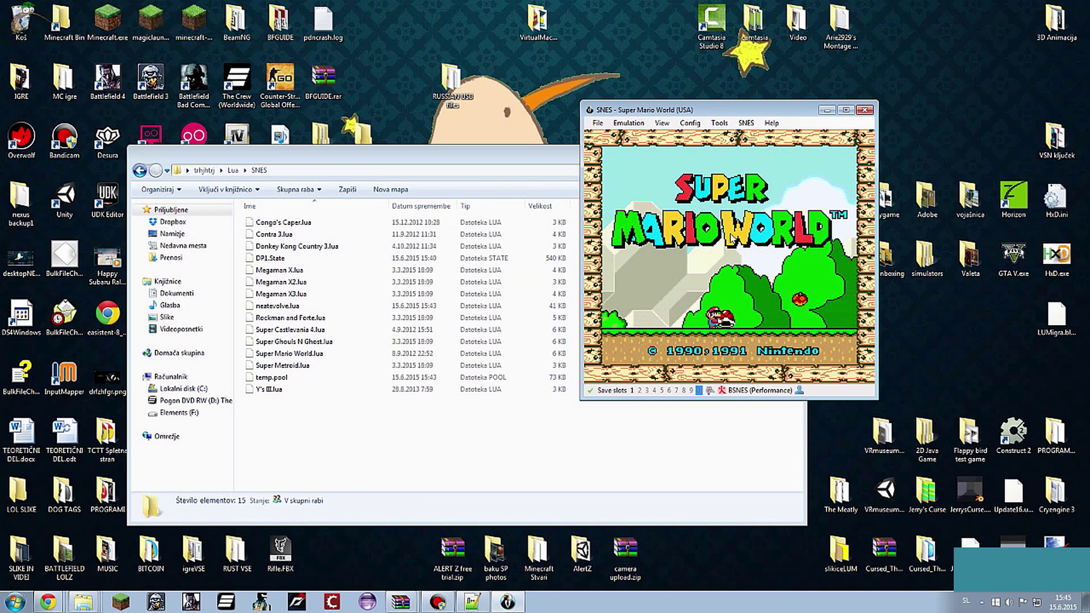
key(Return)
key(Return)
key(Return)
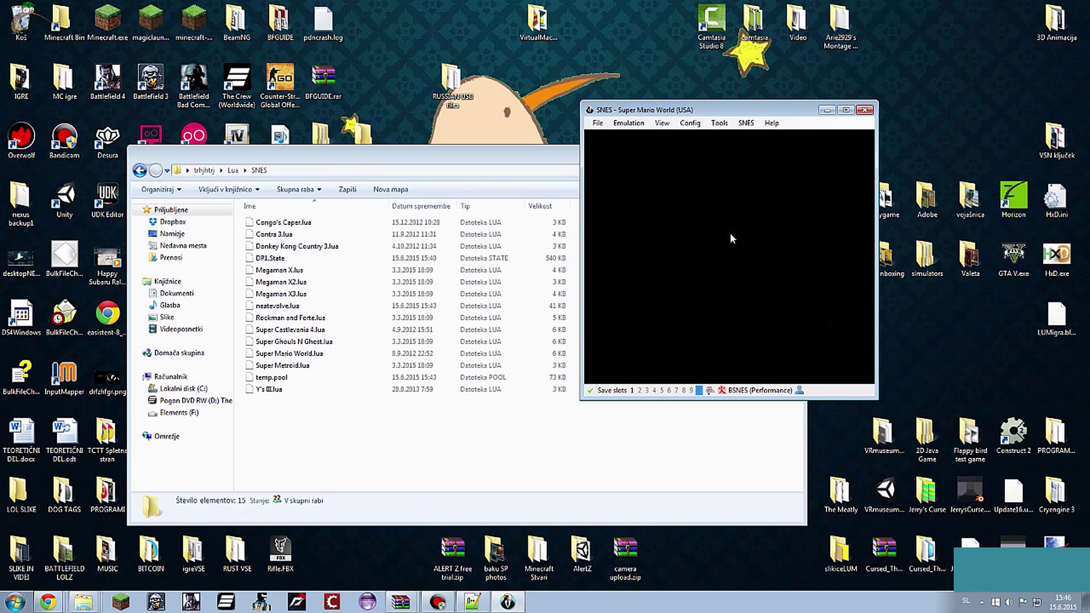
key(Right)
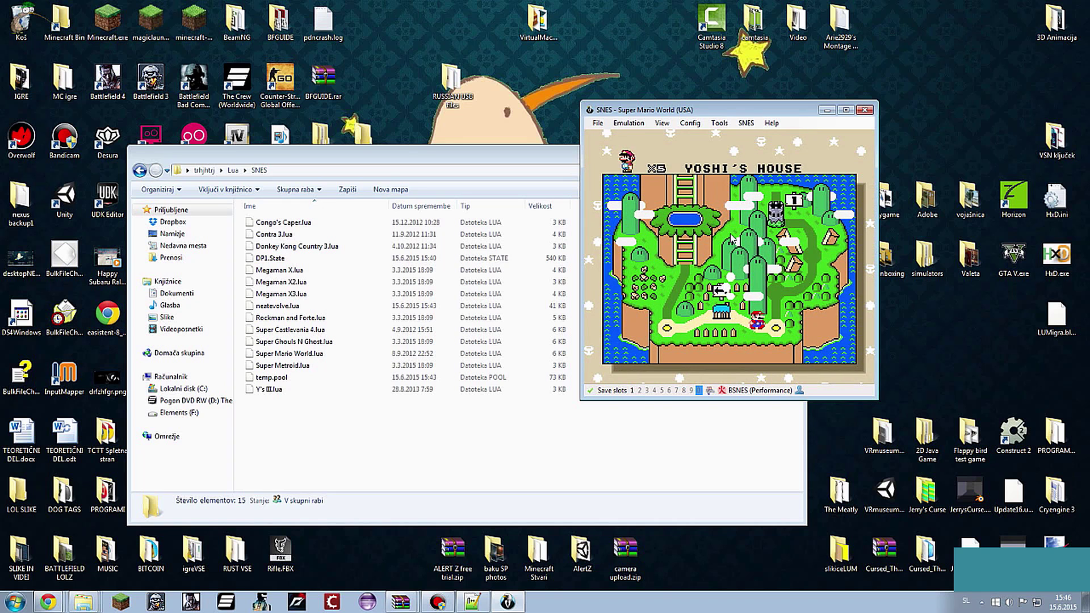
key(x)
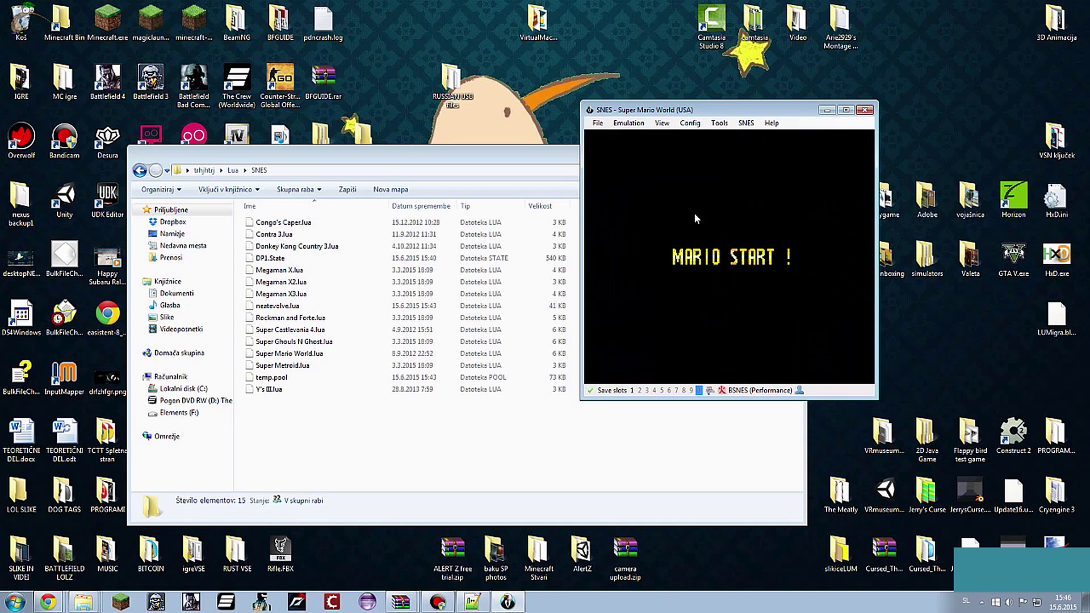
- Run neatevolve.lua from the Lua\SNES folder in the emulator, and arrange the Fitness and game windows with the folder window minimized
drag(671, 115, 809, 108)
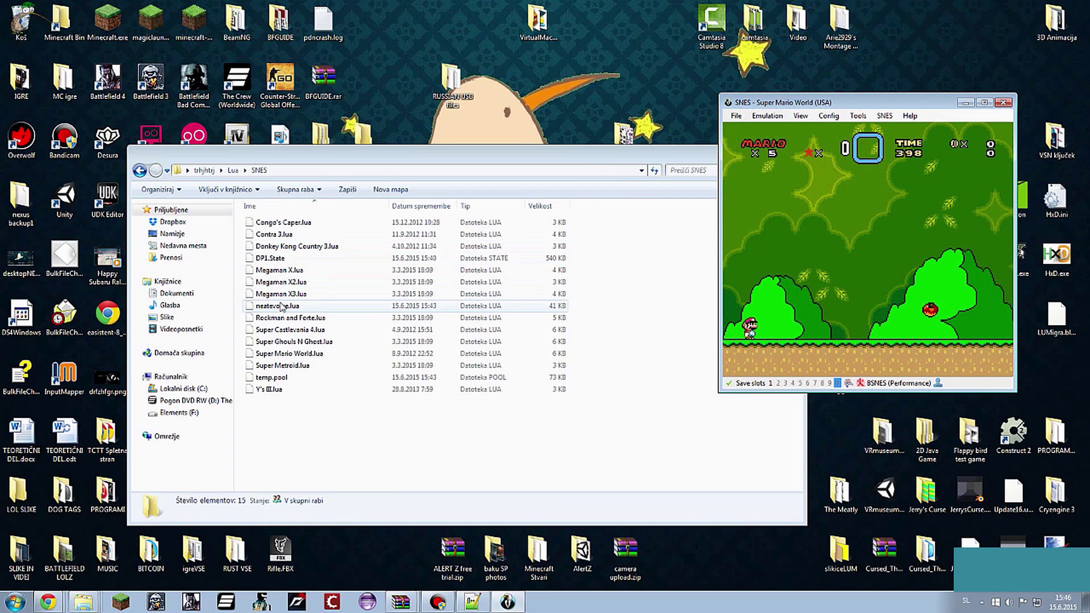
drag(281, 307, 883, 236)
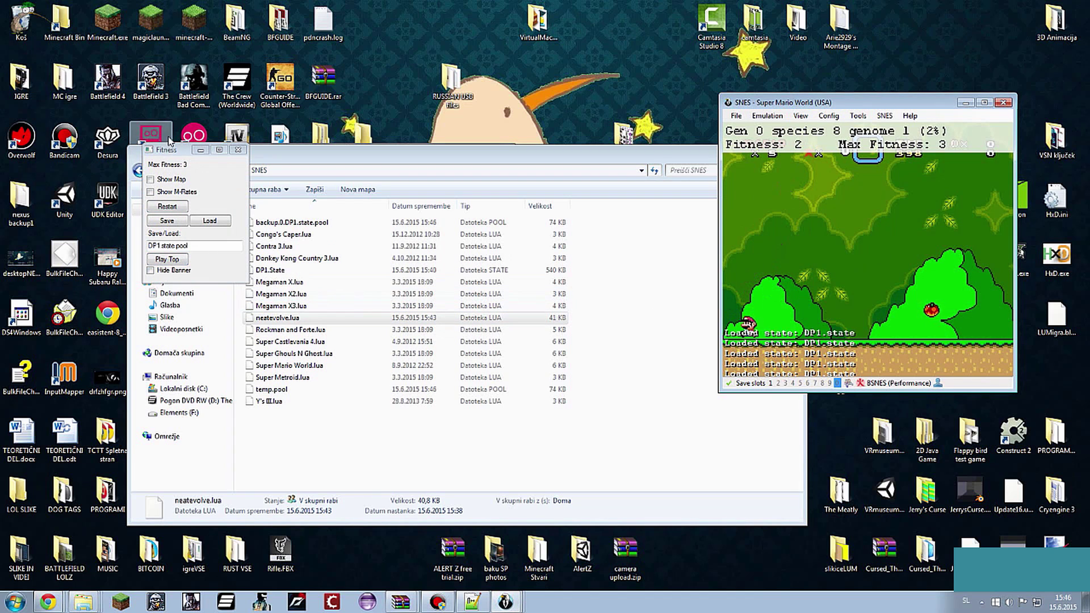
drag(169, 150, 335, 156)
click(759, 153)
drag(751, 106, 652, 118)
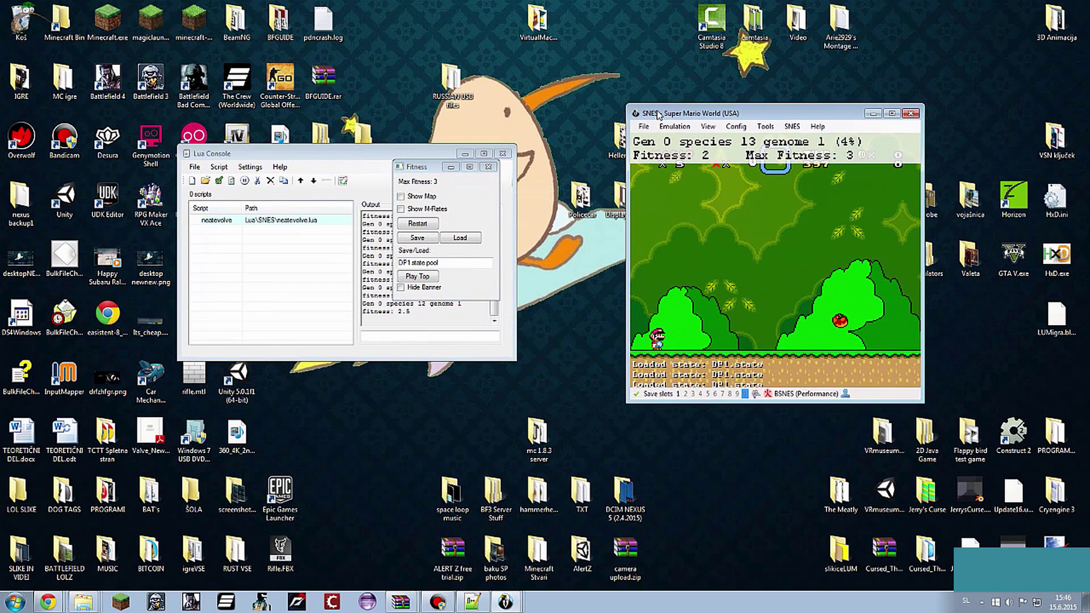
- Minimize the Lua Console and enable Show Map and Show M-Rates in the Fitness window
click(464, 154)
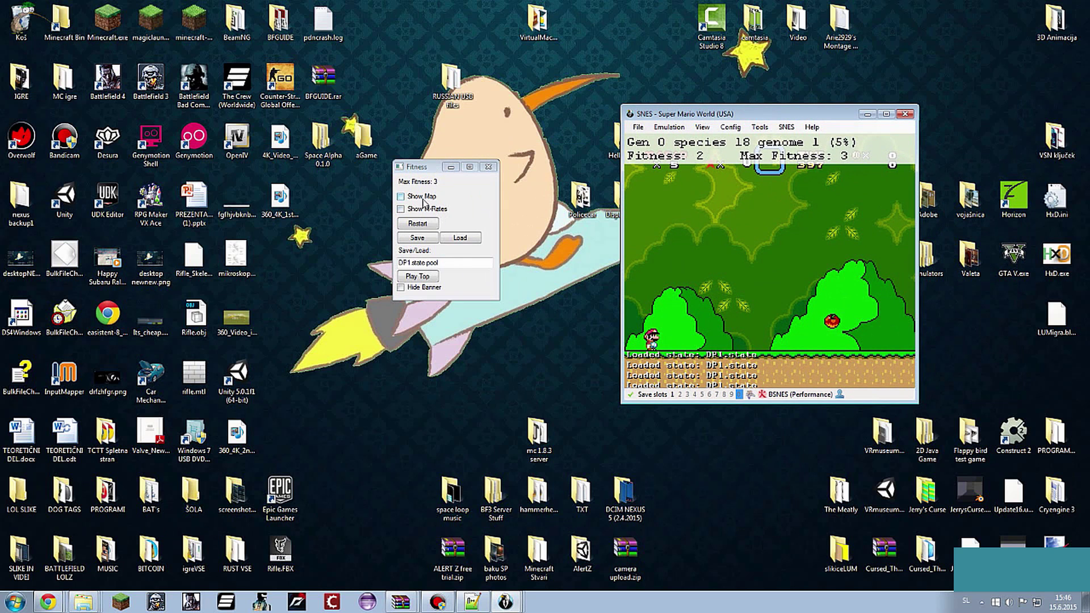
click(421, 199)
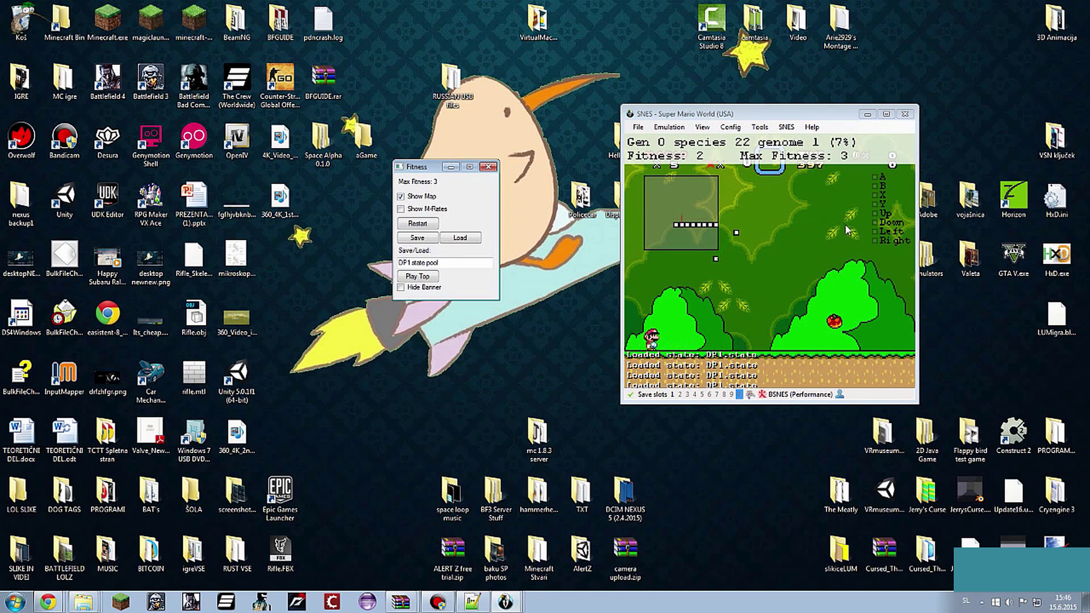
click(401, 209)
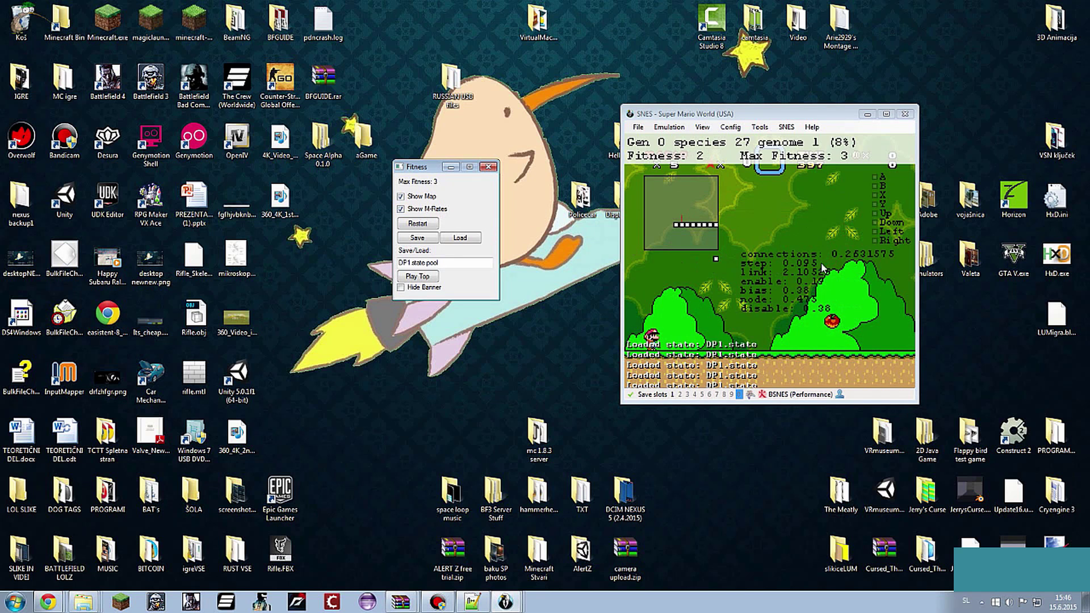